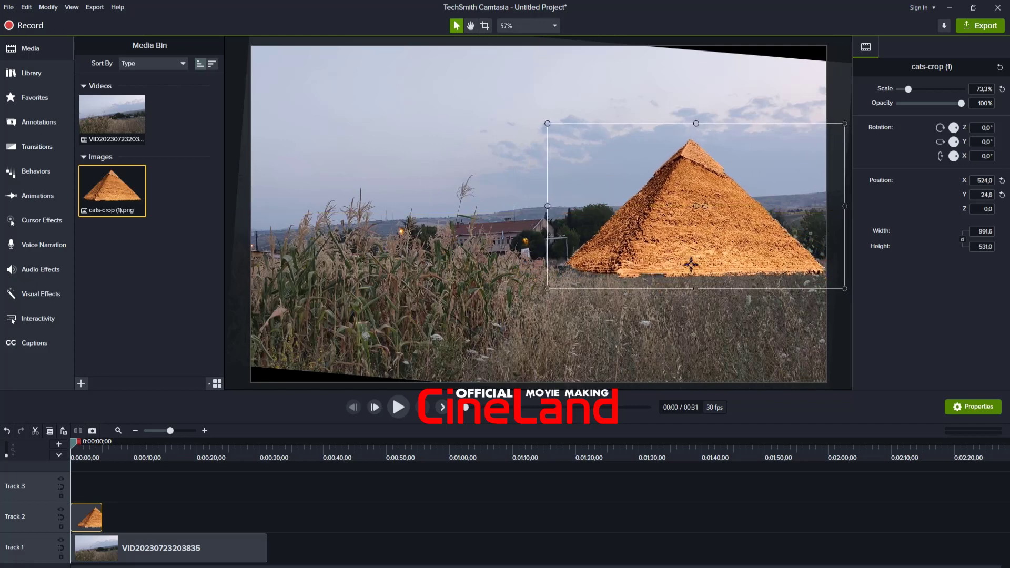
Add a Color Adjustment effect to the background field video and set its brightness, contrast and saturation to 0
left_click(515, 267)
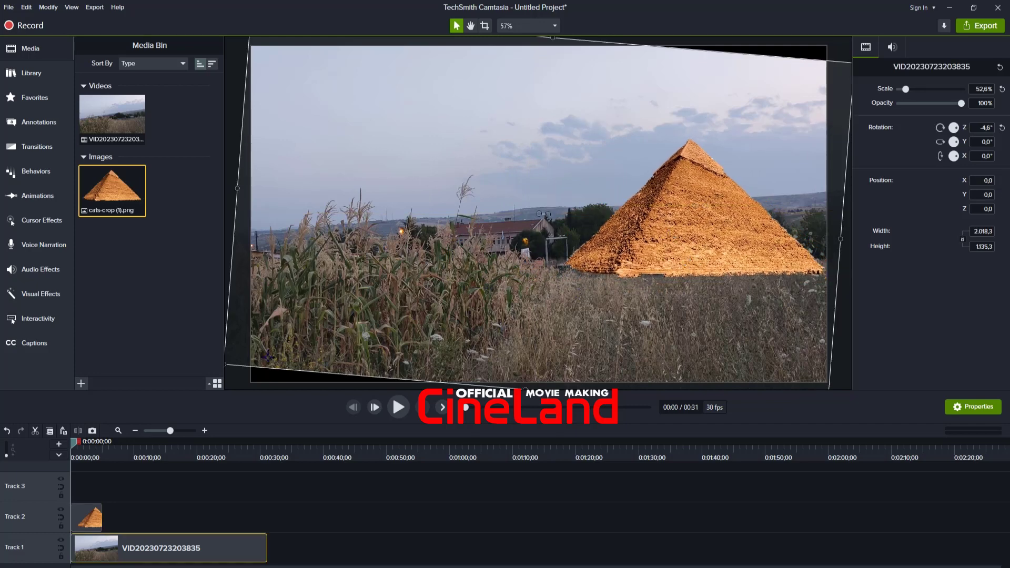
right_click(410, 314)
mouse_move(463, 480)
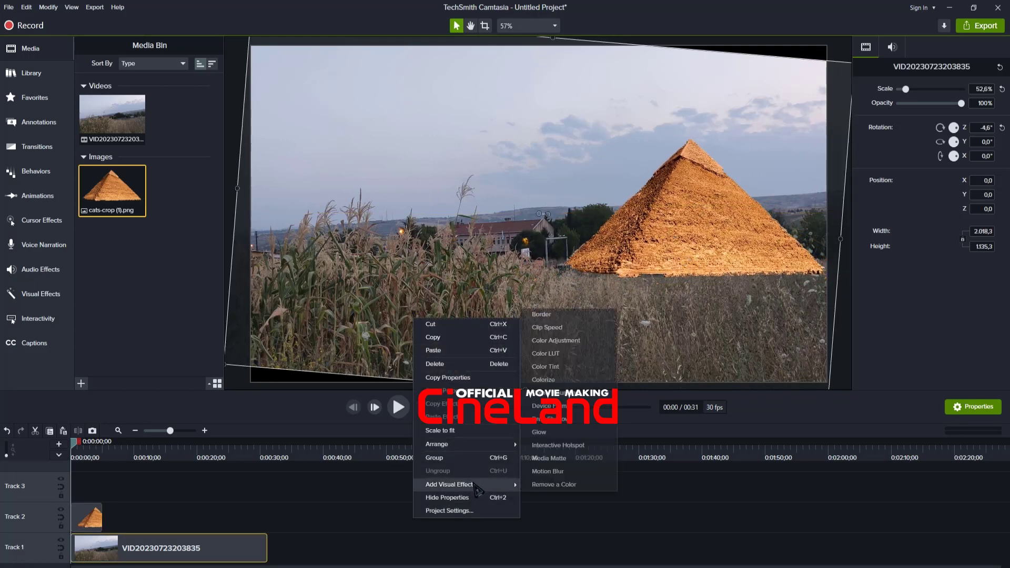
left_click(552, 339)
type("0")
key("Tab")
type("0")
key("Tab")
type("0")
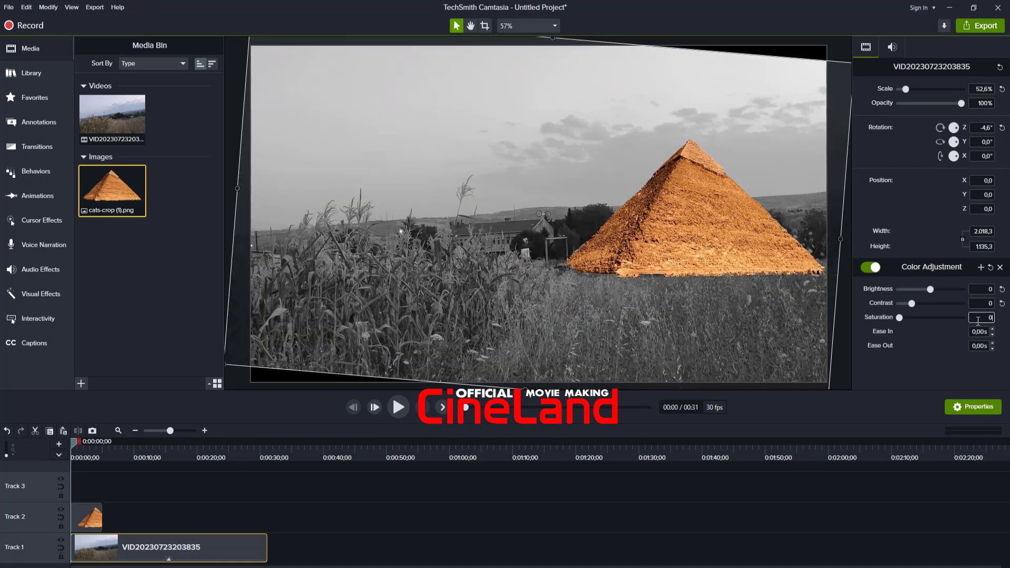
Add a Color Adjustment effect to the pyramid image and set its brightness, contrast and saturation to 0
left_click(761, 257)
right_click(743, 246)
mouse_move(777, 408)
left_click(872, 288)
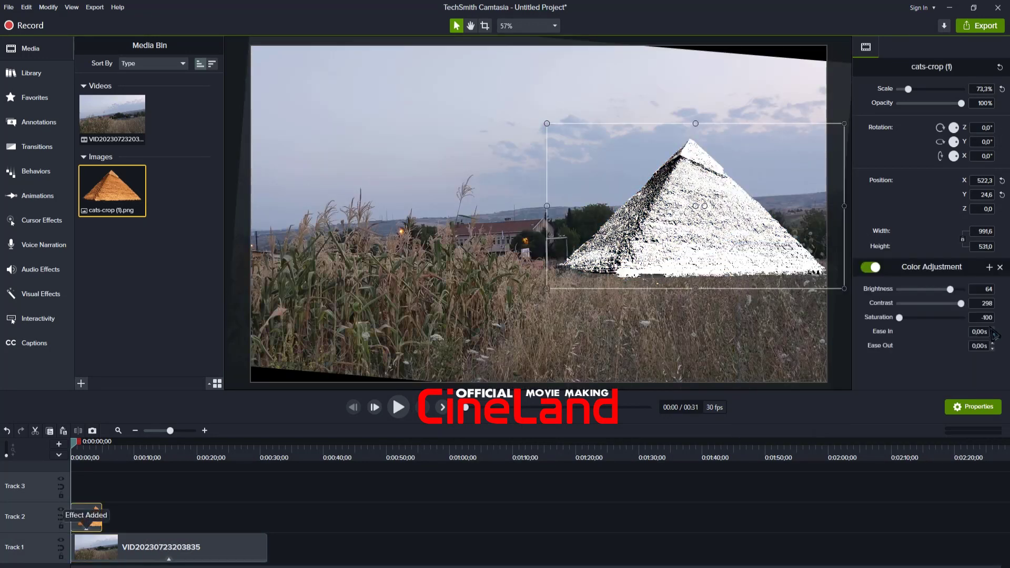
double_click(987, 303)
type("0")
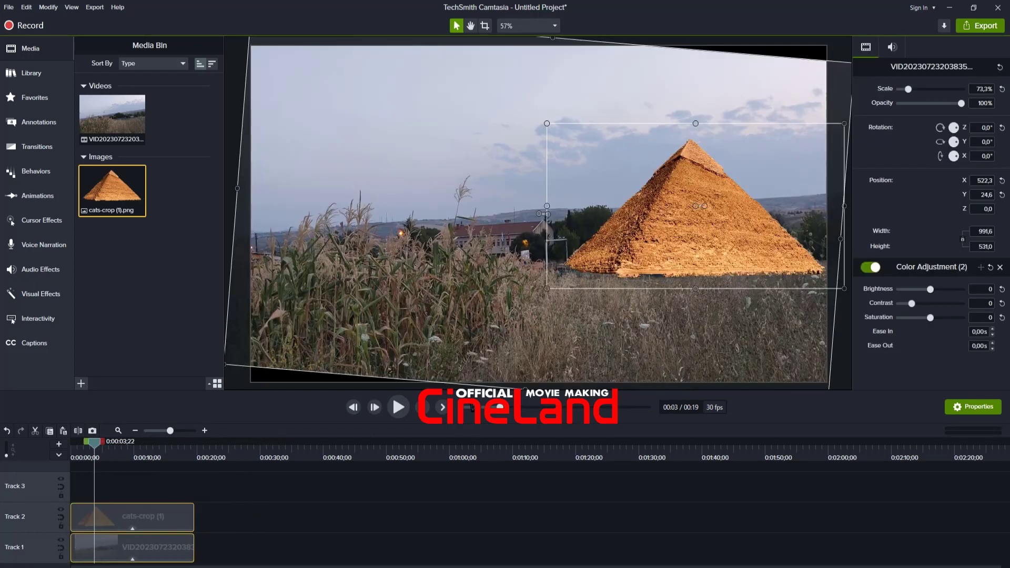
Add a Color LUT effect to both the pyramid and background clips
right_click(602, 225)
mouse_move(658, 389)
left_click(747, 432)
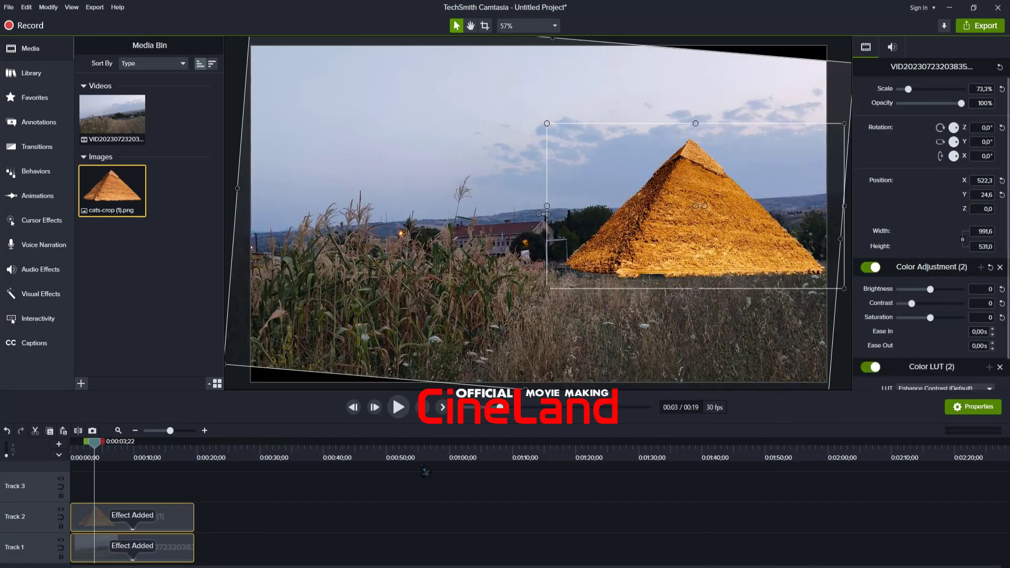
Set the pyramid's colour adjustment to brightness -14, contrast -51 and saturation -51
left_click(189, 520)
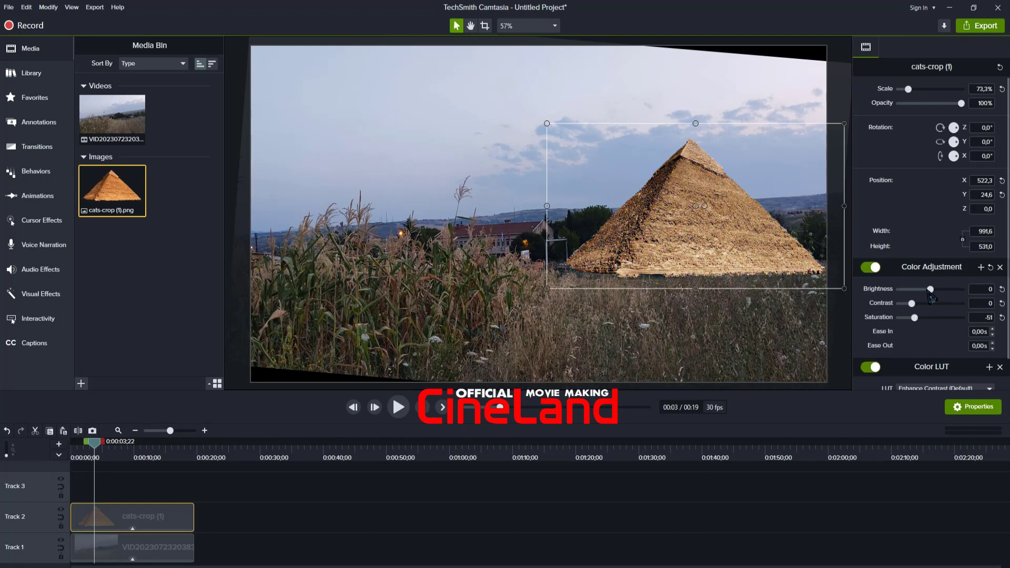
left_click_drag(929, 290, 903, 304)
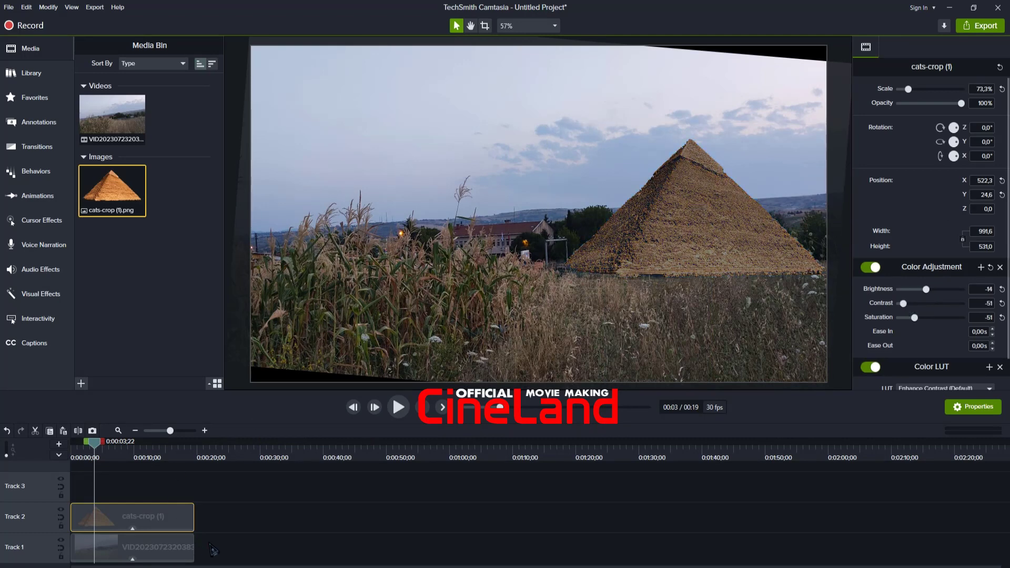
left_click(190, 548)
Enlarge the pyramid to about 1121 by 687 and position it on the field at about X 484, Y 80
left_click_drag(654, 238, 655, 243)
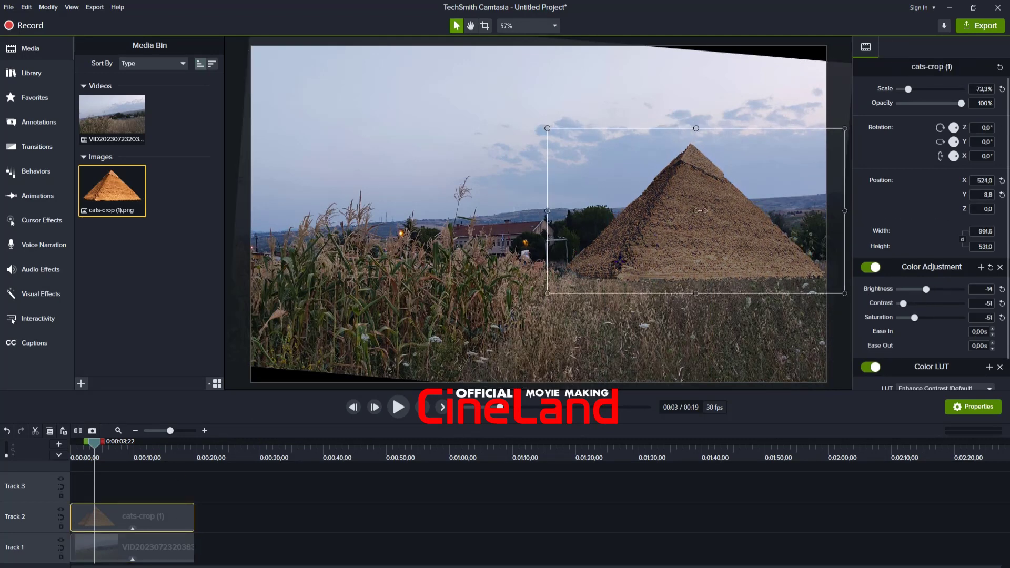
left_click(184, 549)
left_click(751, 220)
left_click_drag(695, 127, 709, 79)
left_click(670, 154)
left_click_drag(550, 186, 511, 186)
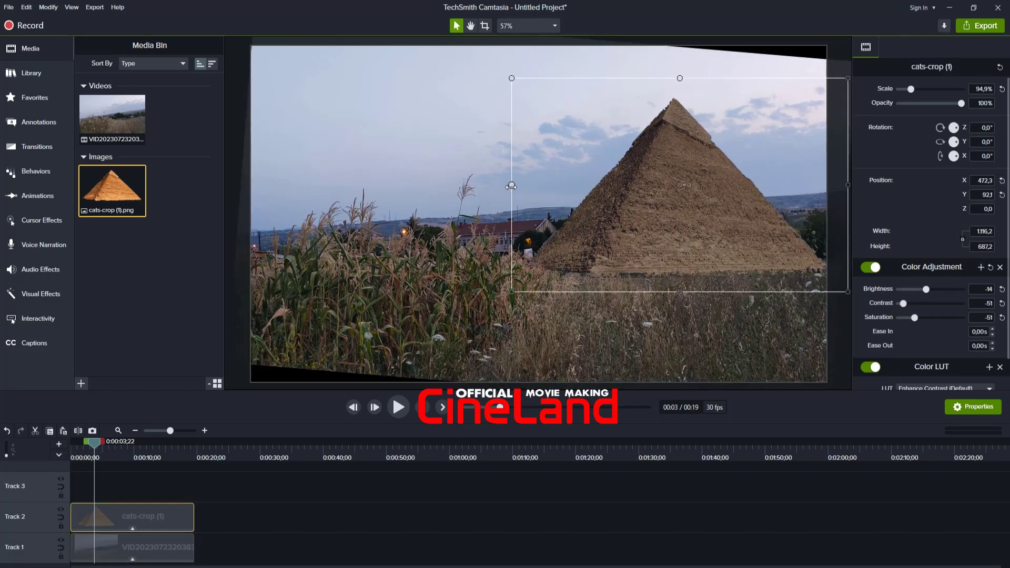
left_click_drag(618, 205, 623, 209)
Set the Color LUT of both the pyramid and background clips to IWLTBAP Sedona - Standard
left_click_drag(226, 542, 156, 506)
right_click(645, 265)
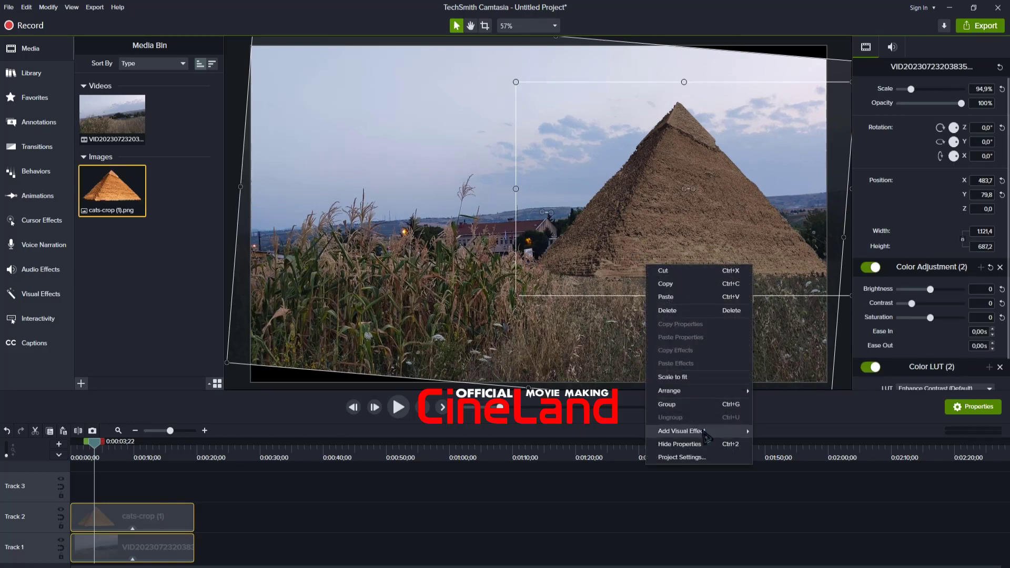
left_click(787, 476)
left_click_drag(472, 503, 158, 549)
scroll(917, 376, "down", 2)
left_click(928, 356)
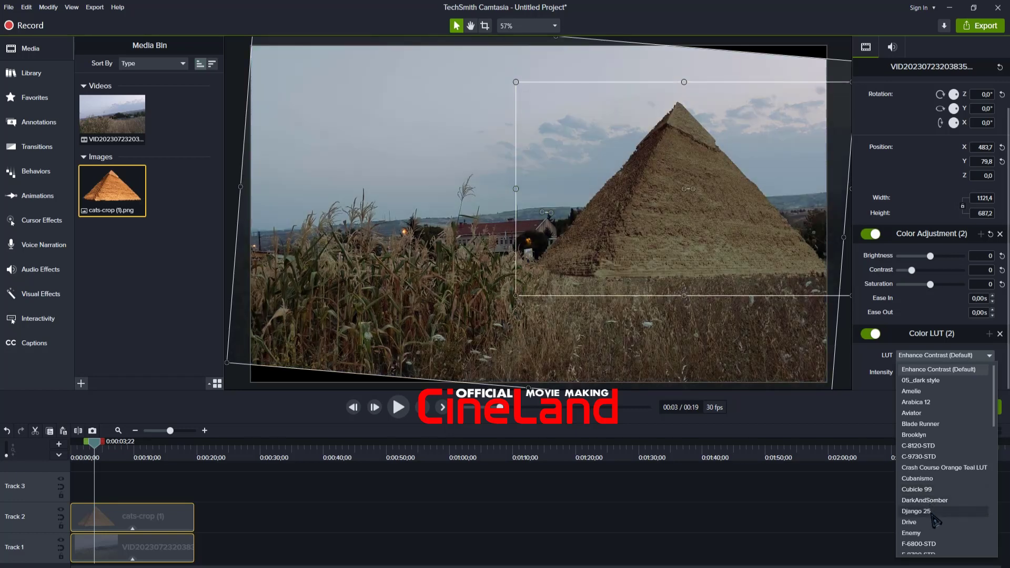
left_click(938, 521)
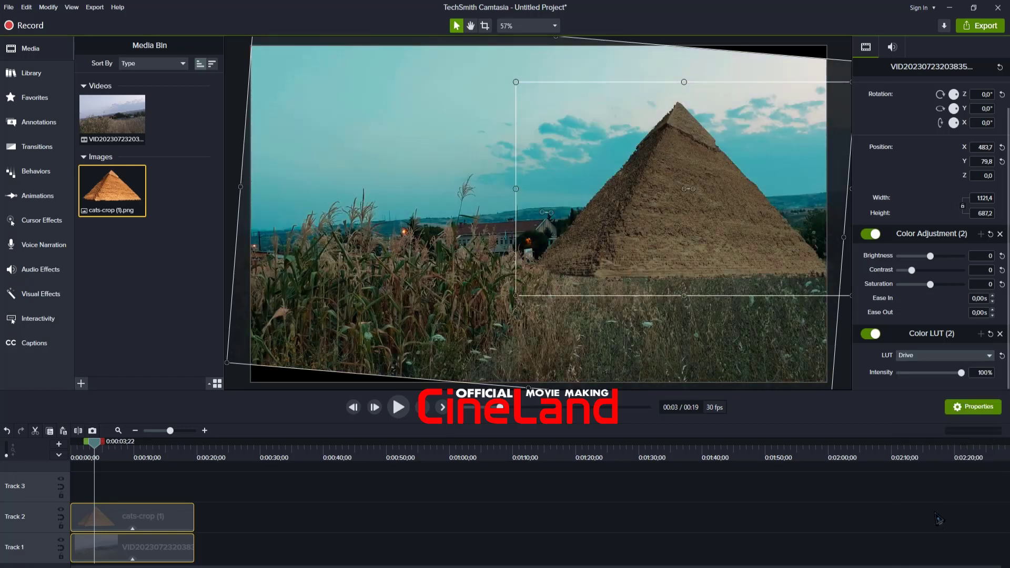
left_click(921, 355)
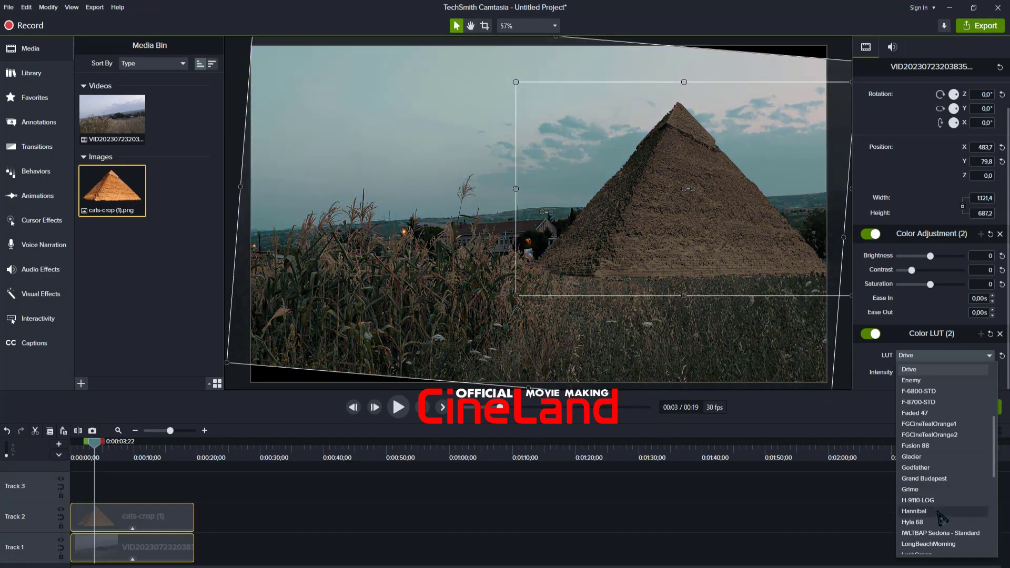
scroll(950, 551, "down", 1)
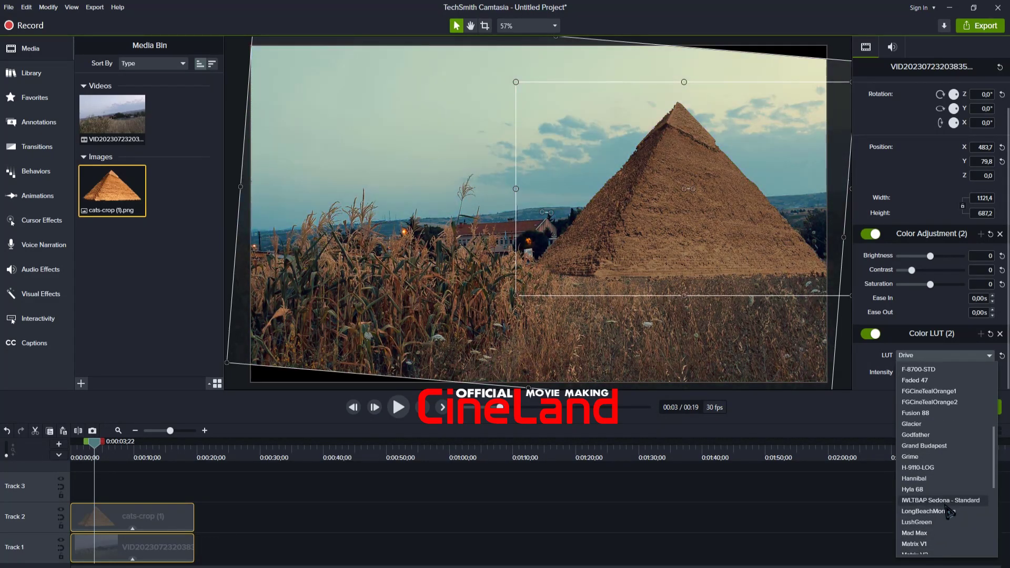
left_click(936, 500)
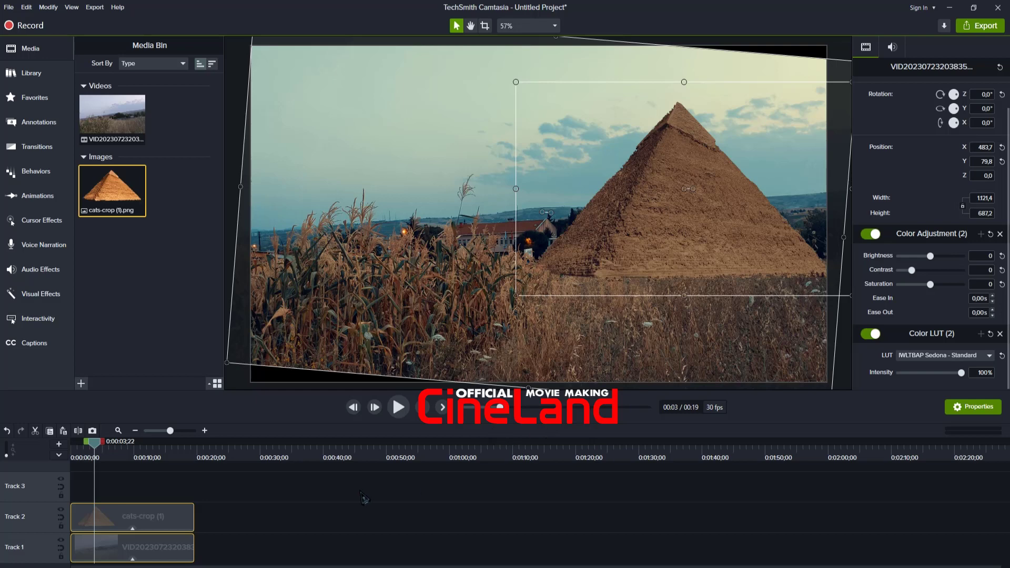
left_click(350, 514)
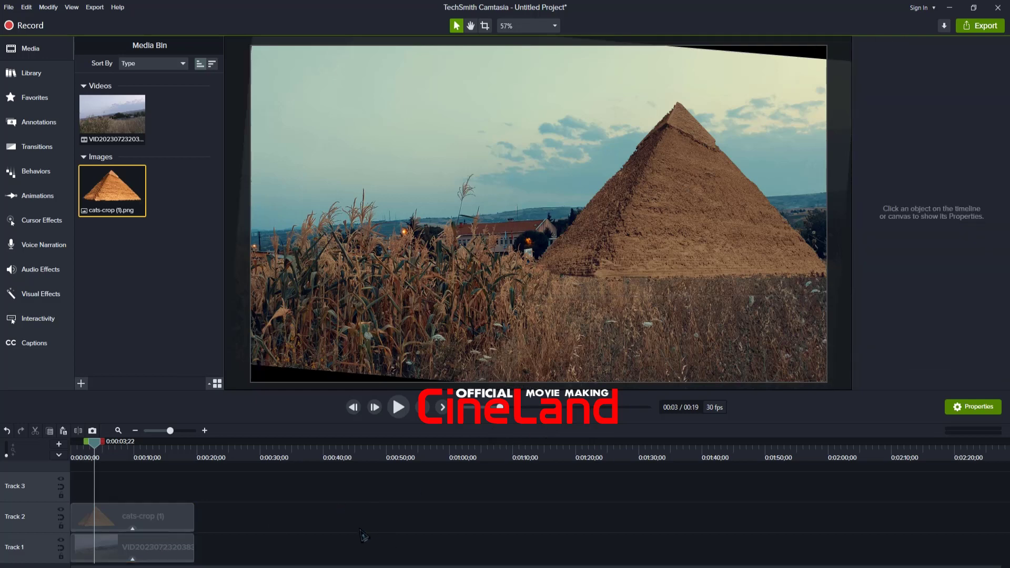
Split the pyramid and background clips at 0:00:06;08, delete their opening parts and shift the remainder to the timeline start
left_click_drag(153, 462, 111, 531)
key("s")
left_click_drag(93, 490, 95, 544)
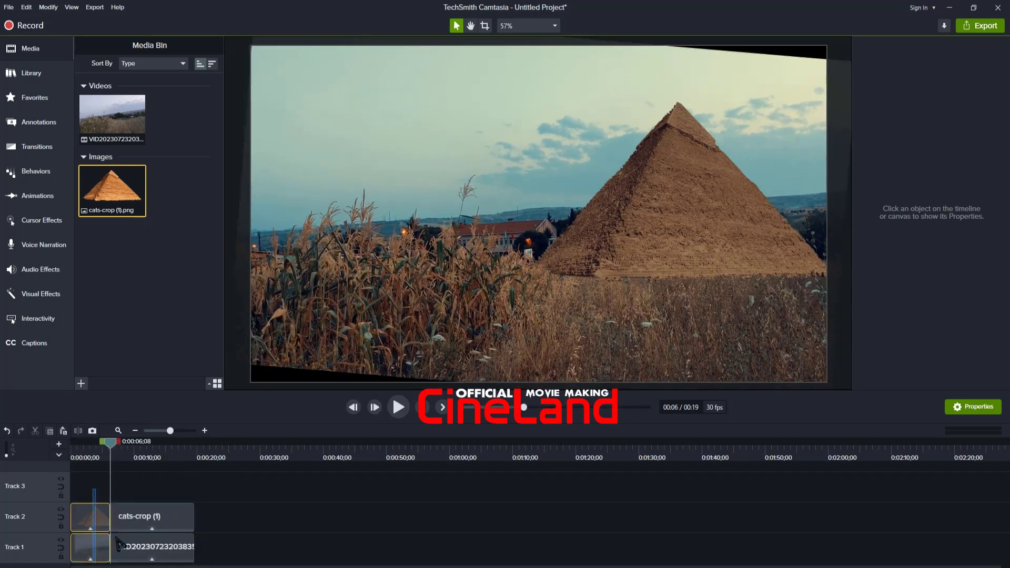
key("Delete")
left_click_drag(150, 490, 59, 550)
left_click_drag(111, 445, 10, 469)
Place the Flare_solar image on Track 3 and extend it to the end of the pyramid and background clips
scroll(75, 462, "up", 2)
left_click_drag(73, 445, 198, 504)
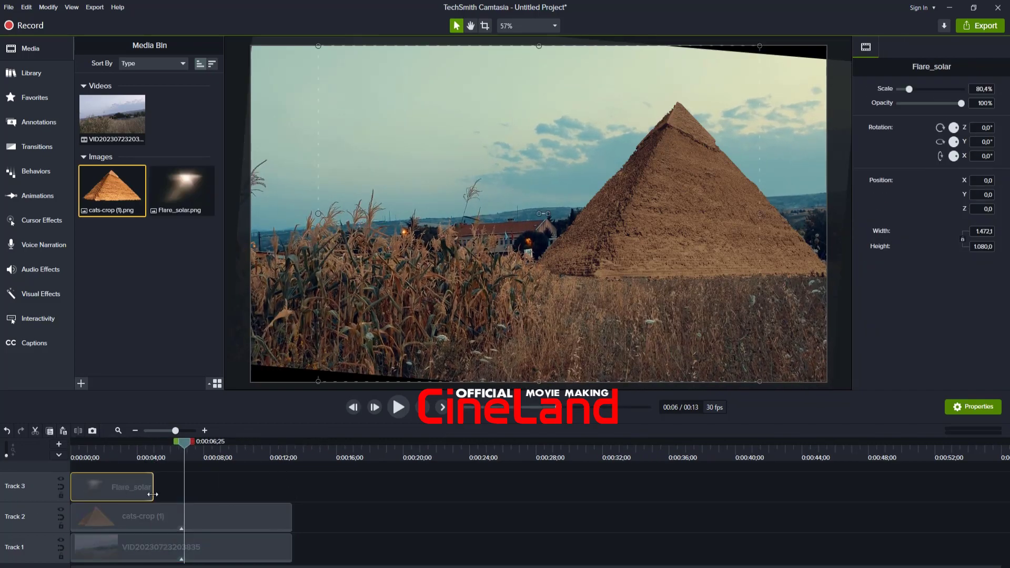
left_click_drag(152, 495, 291, 493)
Rotate the solar flare to 29.3°, move it to about X -684, Y 374 in the sky, and scale it to 171.4%
left_click_drag(622, 255, 630, 156)
left_click_drag(556, 114, 583, 95)
left_click_drag(622, 101, 408, 84)
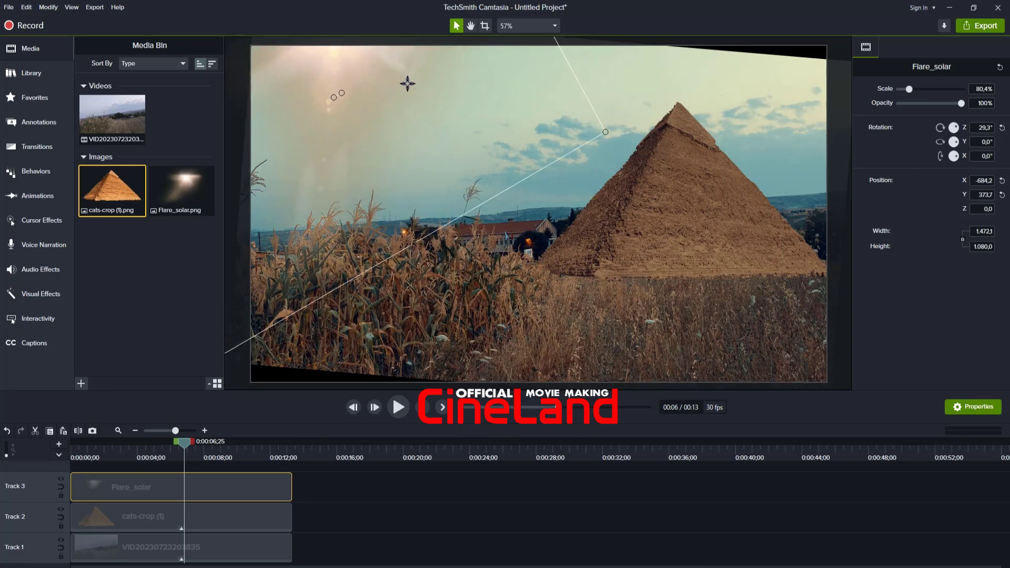
left_click_drag(615, 135, 824, 207)
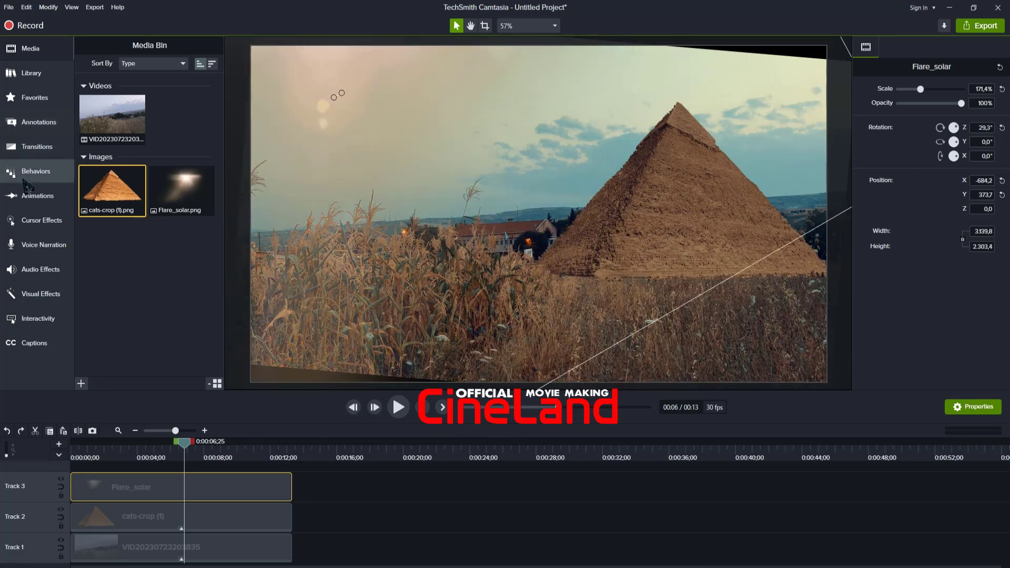
Give the flare a Custom animation across its whole clip that ends rotated about 116°, enlarged to about 226% and shifted toward the pyramid
left_click(37, 195)
left_click_drag(113, 79, 95, 486)
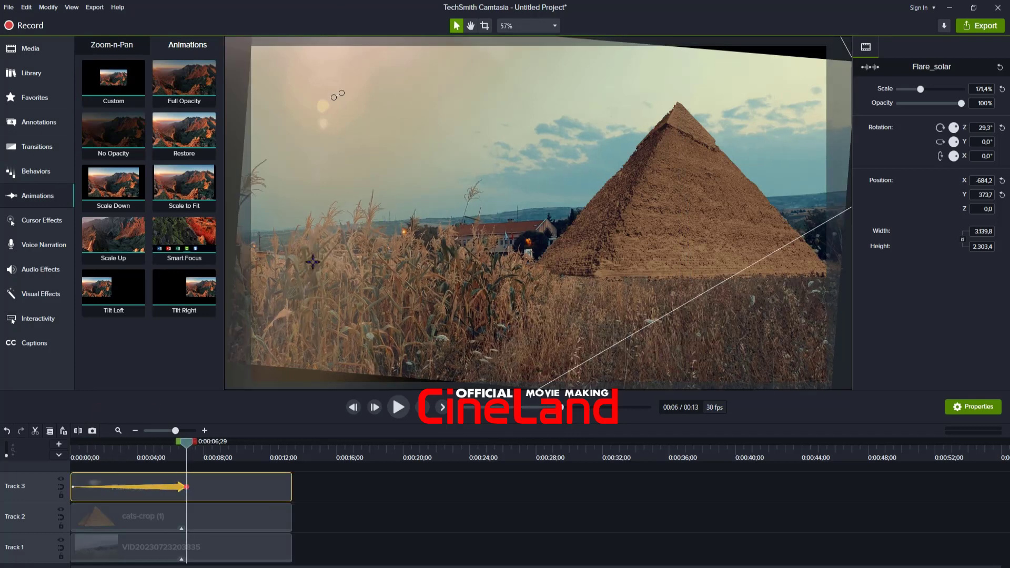
left_click_drag(341, 94, 303, 29)
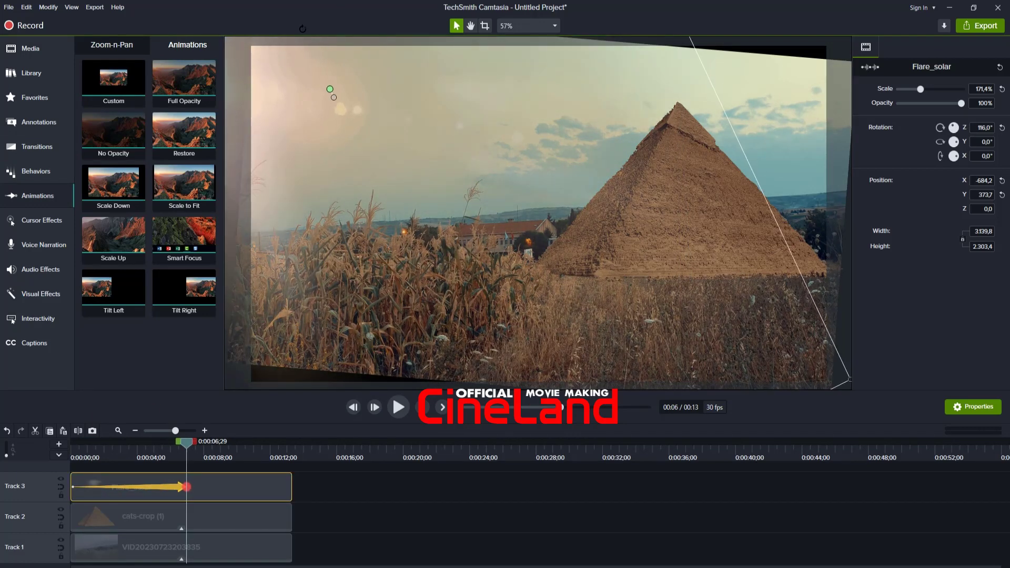
left_click_drag(866, 394, 1003, 445)
left_click_drag(364, 128, 431, 96)
left_click_drag(185, 486, 286, 486)
key("space")
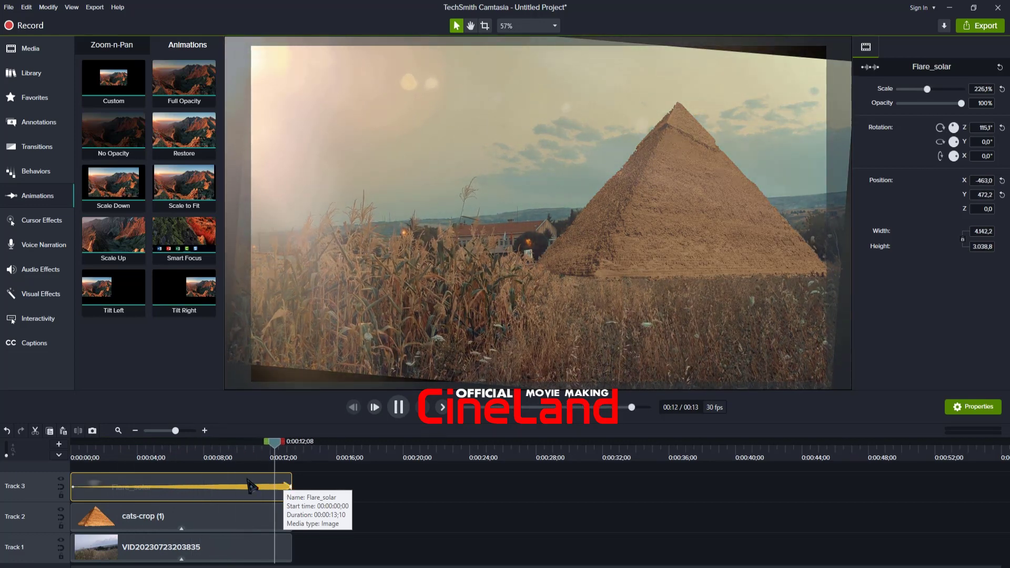
Try to stack the pyramid clip above the solar flare by rearranging the clips on the tracks
left_click_drag(242, 480, 584, 518)
left_click_drag(253, 518, 257, 465)
left_click_drag(470, 516, 127, 518)
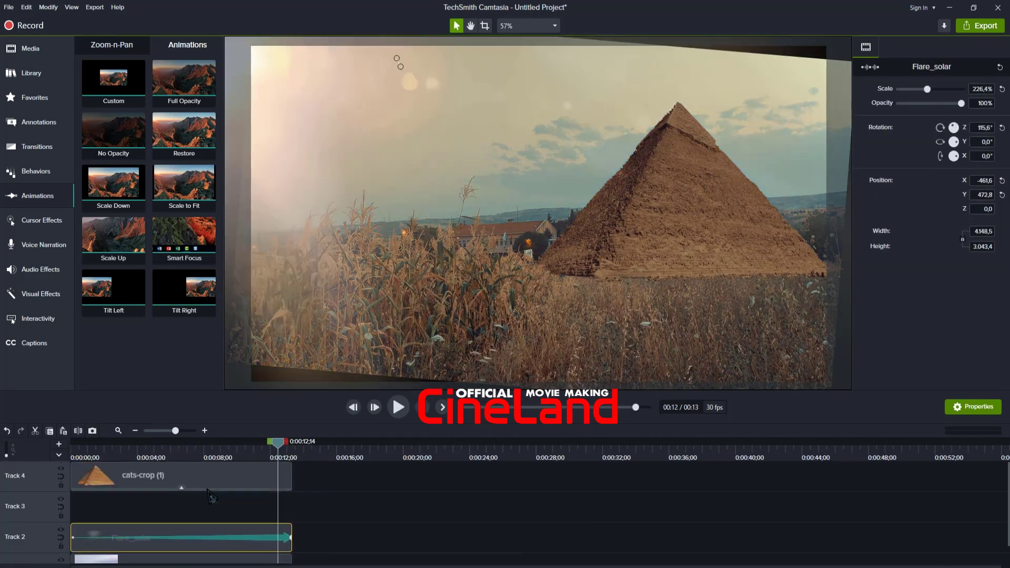
left_click_drag(208, 478, 205, 506)
key("space")
left_click_drag(71, 483, 201, 484)
left_click_drag(154, 528, 175, 508)
left_click(444, 490)
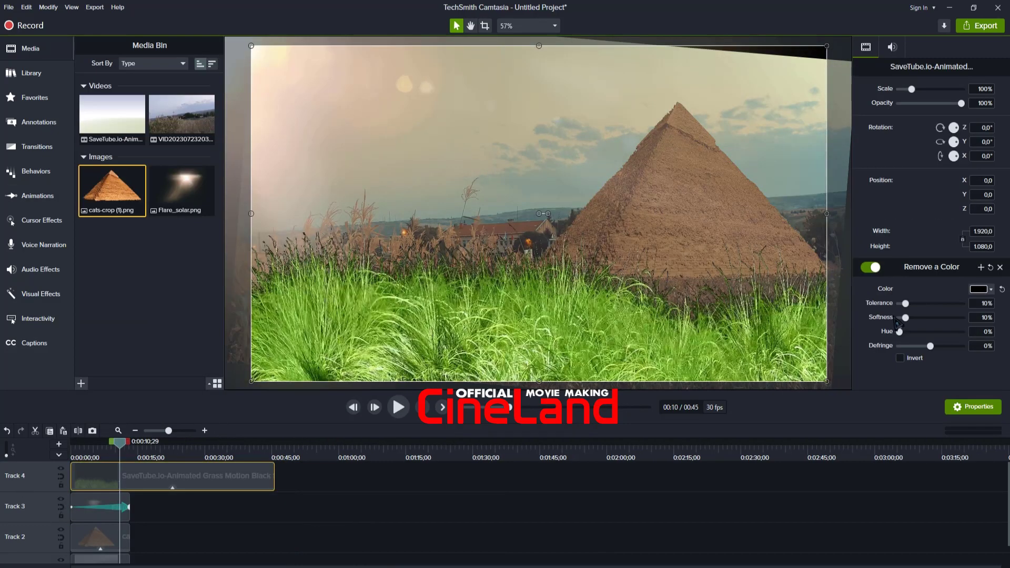
Set the animated grass clip's Remove a Color tolerance to 22% and add a Color LUT effect using Aviator
right_click(424, 322)
mouse_move(463, 515)
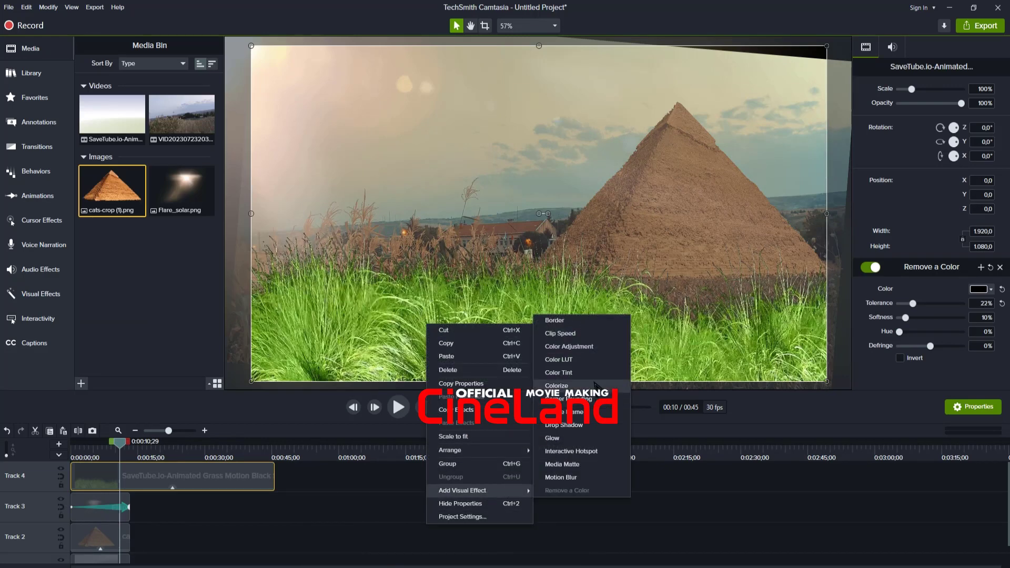
left_click(564, 361)
scroll(914, 308, "down", 2)
left_click(917, 355)
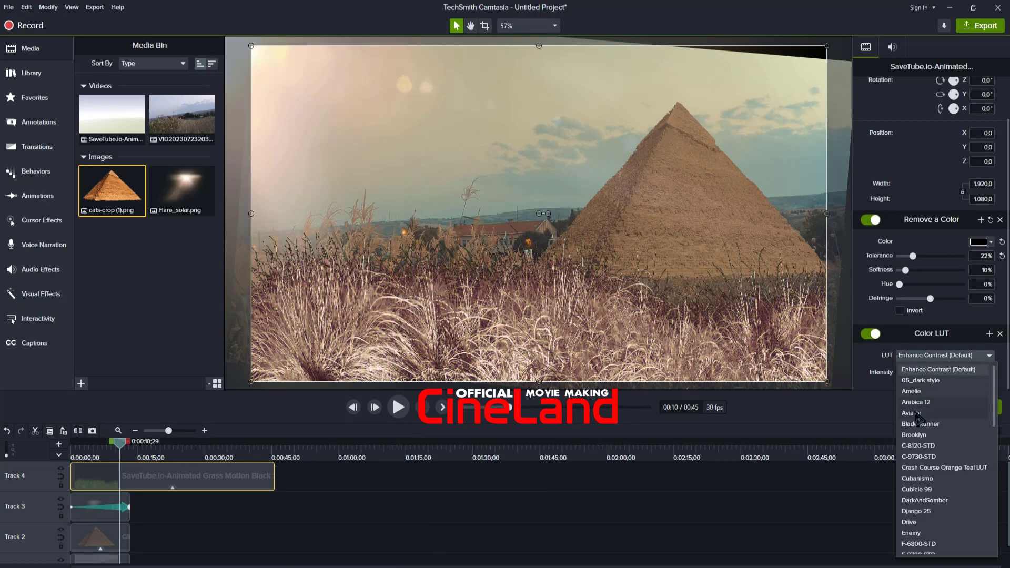
left_click(915, 412)
Shrink the grass clip to 18.3% over the pyramid's lower right corner, trim its height, set its opacity to 49% and preview the result
left_click_drag(826, 381, 820, 271)
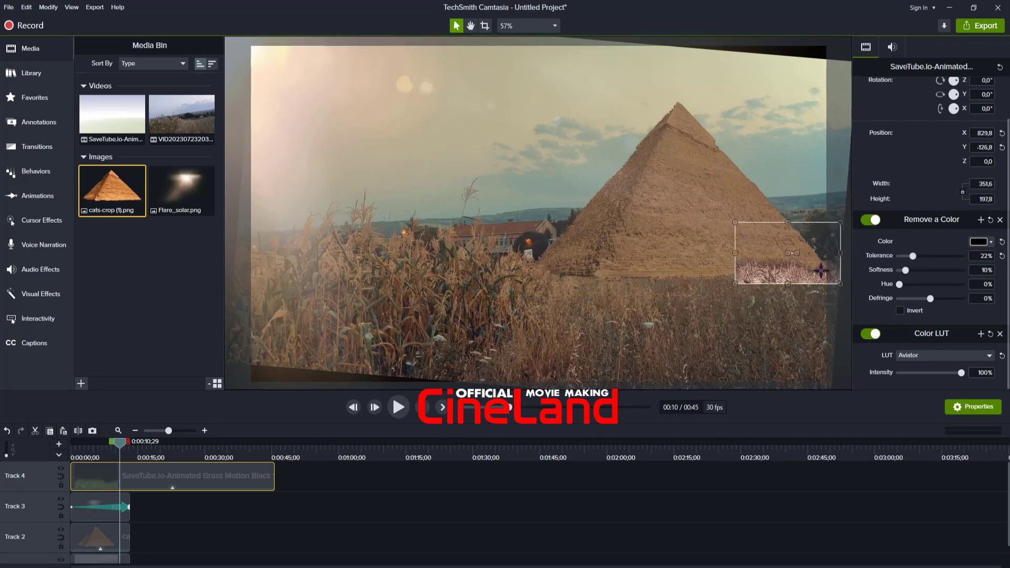
scroll(935, 120, "up", 2)
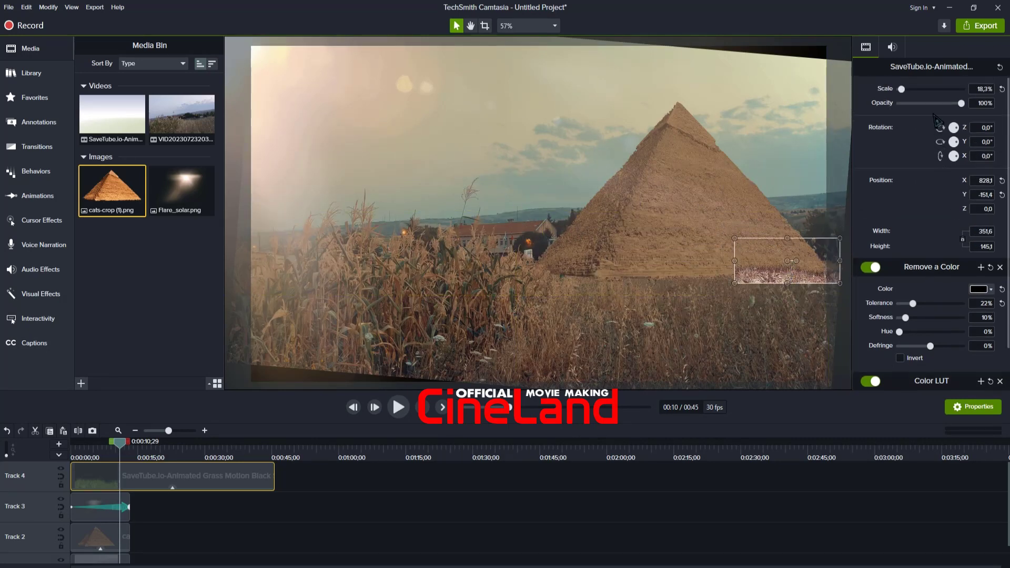
key("space")
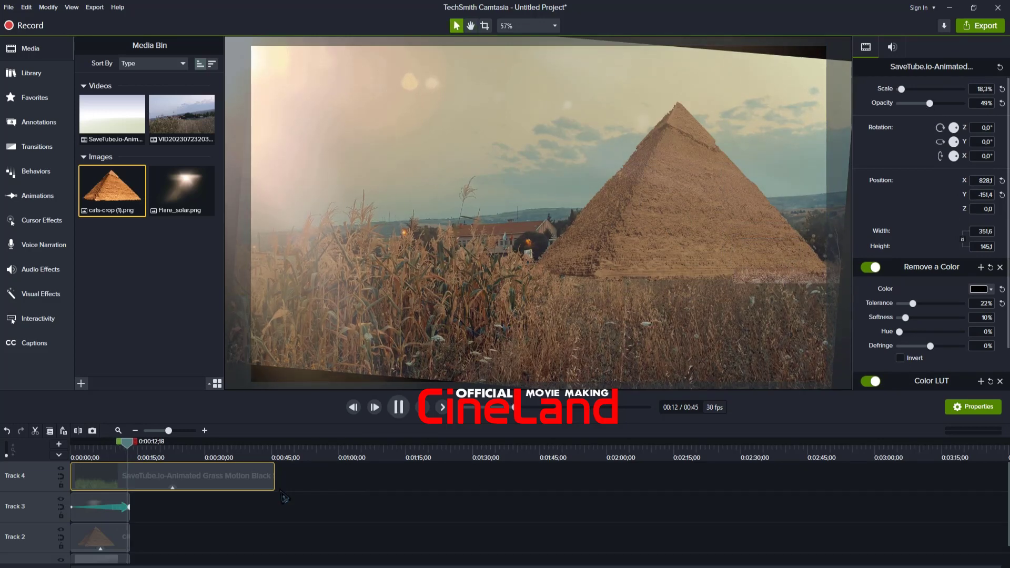
key("ctrl+Home")
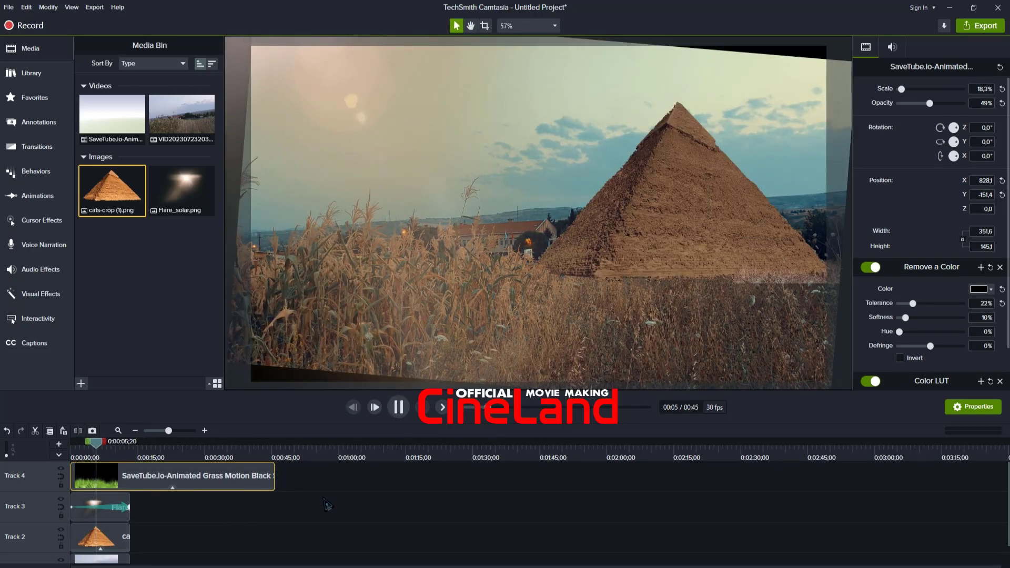
left_click(160, 467)
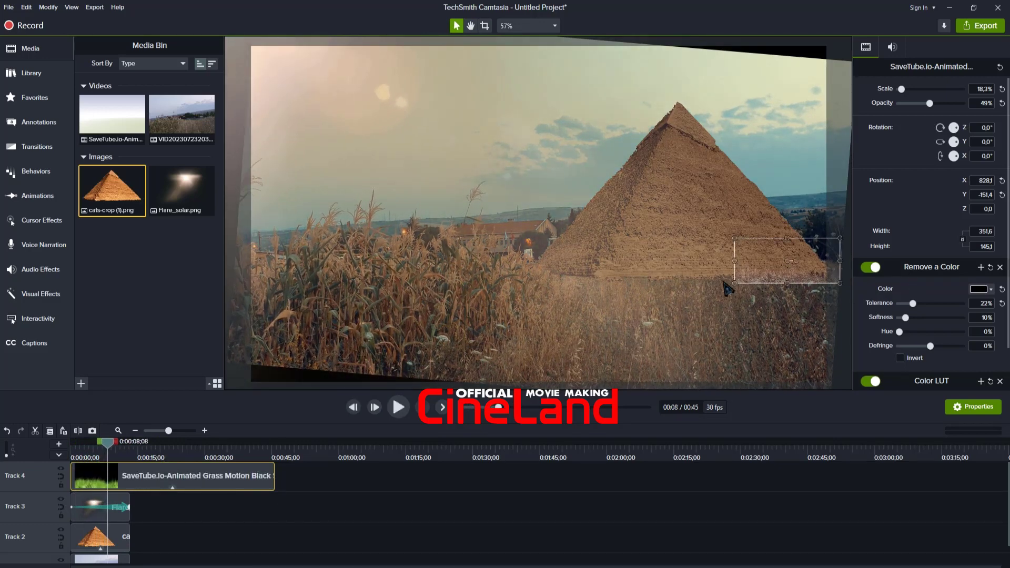
Enlarge the grass clip to 55.3% across the pyramid's base and try H-9110-LOG as its Color LUT
left_click_drag(734, 283, 520, 373)
left_click_drag(678, 321, 666, 261)
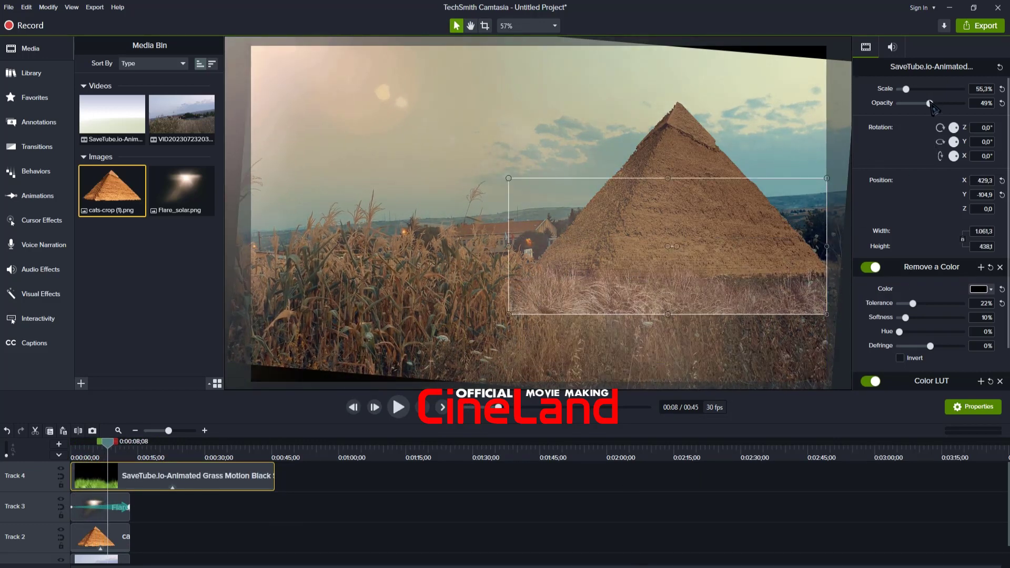
scroll(935, 315, "down", 1)
left_click(944, 355)
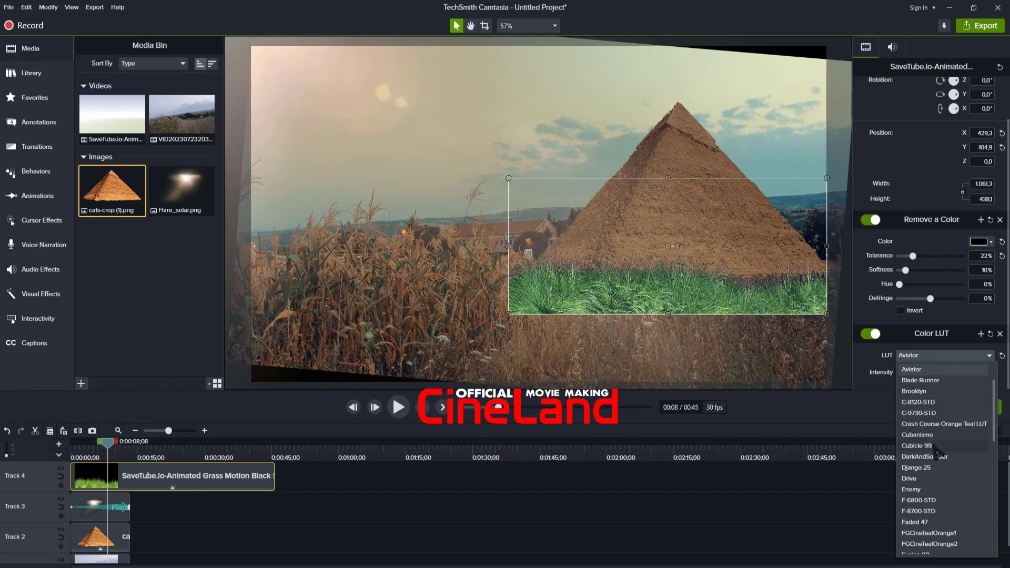
scroll(944, 494, "down", 5)
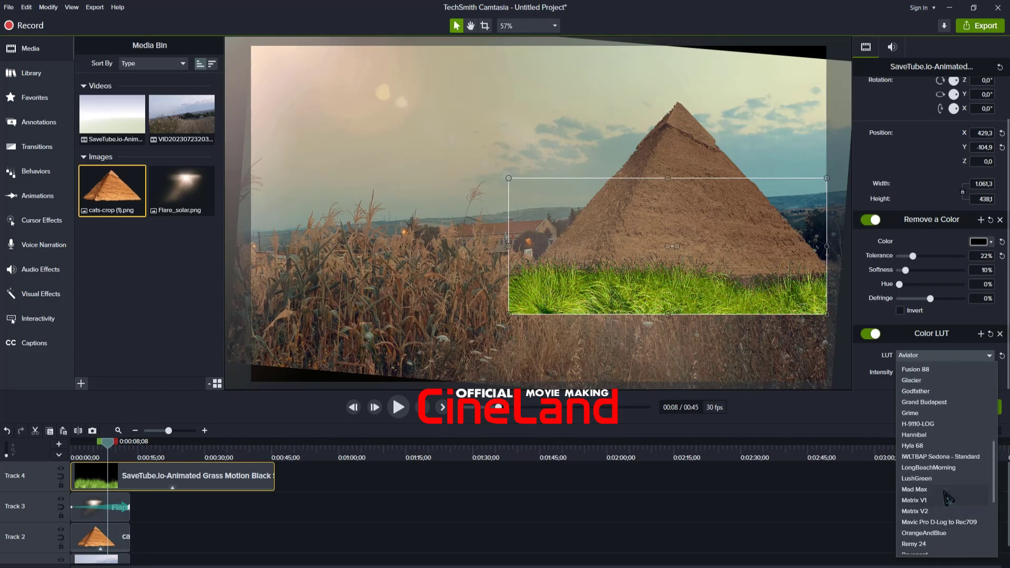
left_click(931, 413)
left_click(945, 355)
left_click(934, 381)
scroll(905, 131, "up", 1)
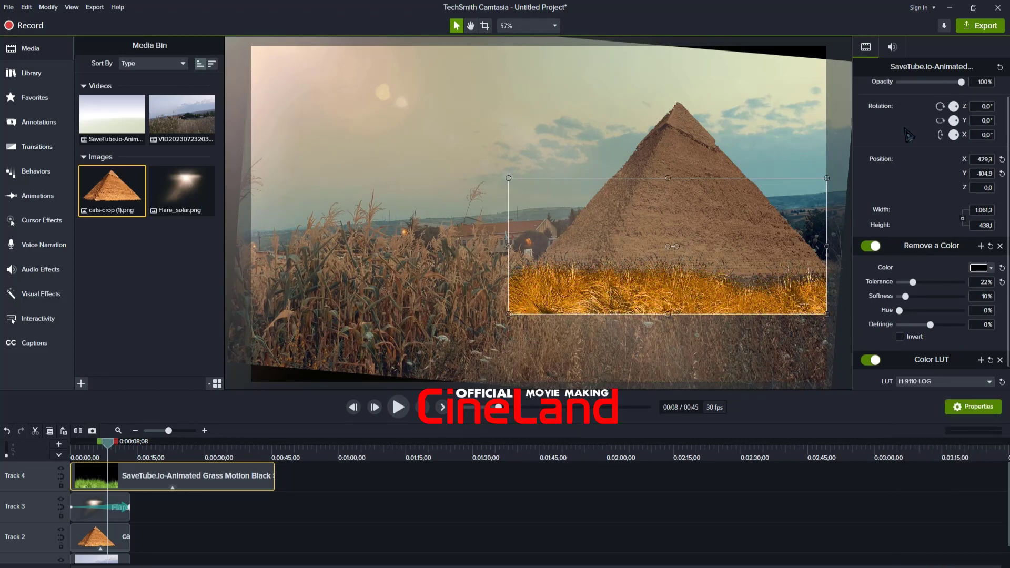
Remove the Color LUT effect from the grass clip and set its opacity to 100%
scroll(908, 136, "up", 1)
left_click_drag(961, 103, 924, 103)
scroll(913, 358, "down", 2)
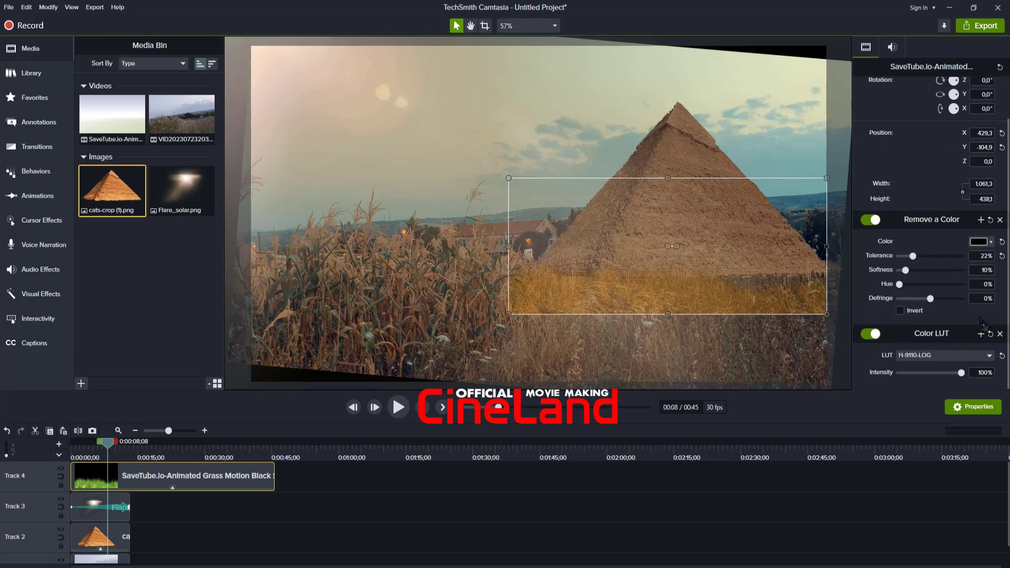
left_click(999, 334)
right_click(729, 274)
left_click_drag(923, 104, 962, 103)
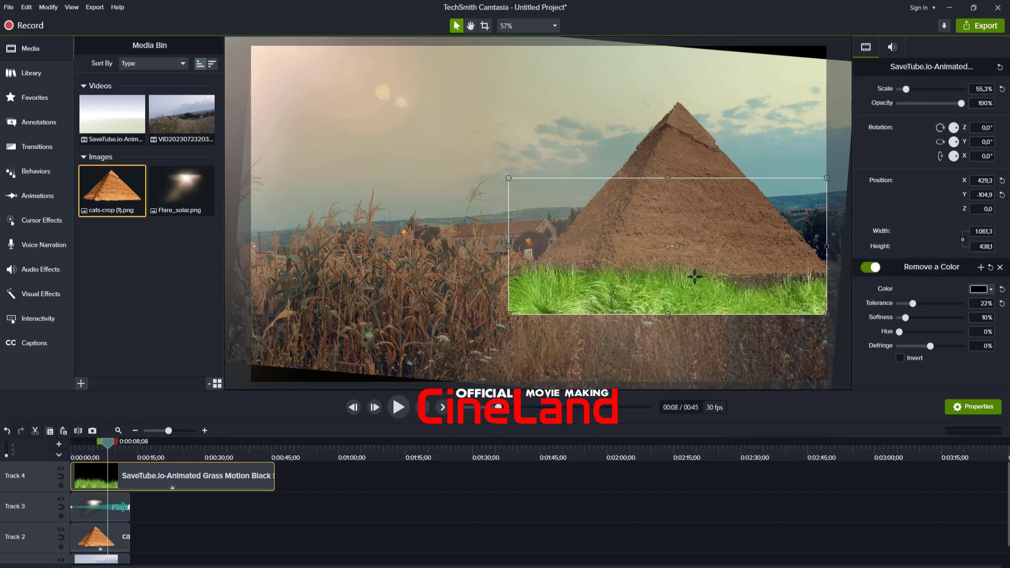
Try a Colorize effect on the grass clip with a brown colour sampled from the cornfield
right_click(695, 273)
mouse_move(752, 449)
left_click(844, 344)
scroll(976, 325, "down", 2)
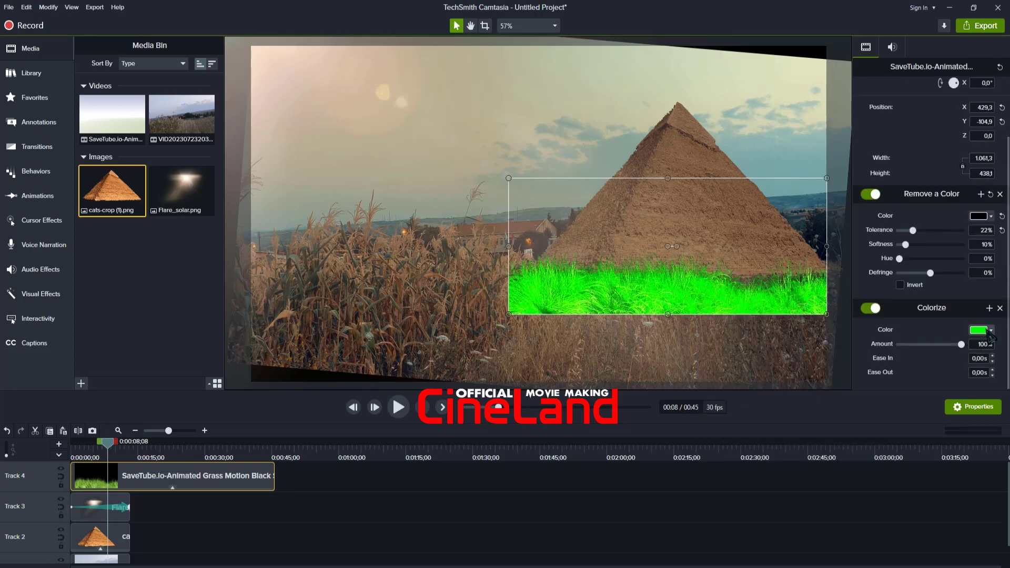
left_click(989, 331)
left_click(988, 359)
left_click(404, 294)
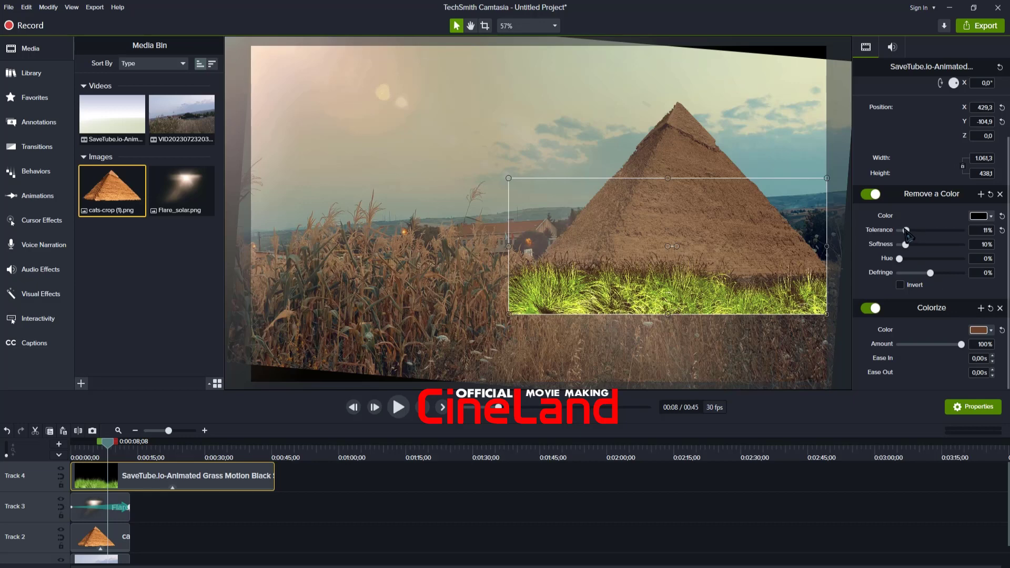
Set the grass clip's Remove a Color tolerance to 69% and remove its Colorize effect
left_click_drag(905, 230, 949, 247)
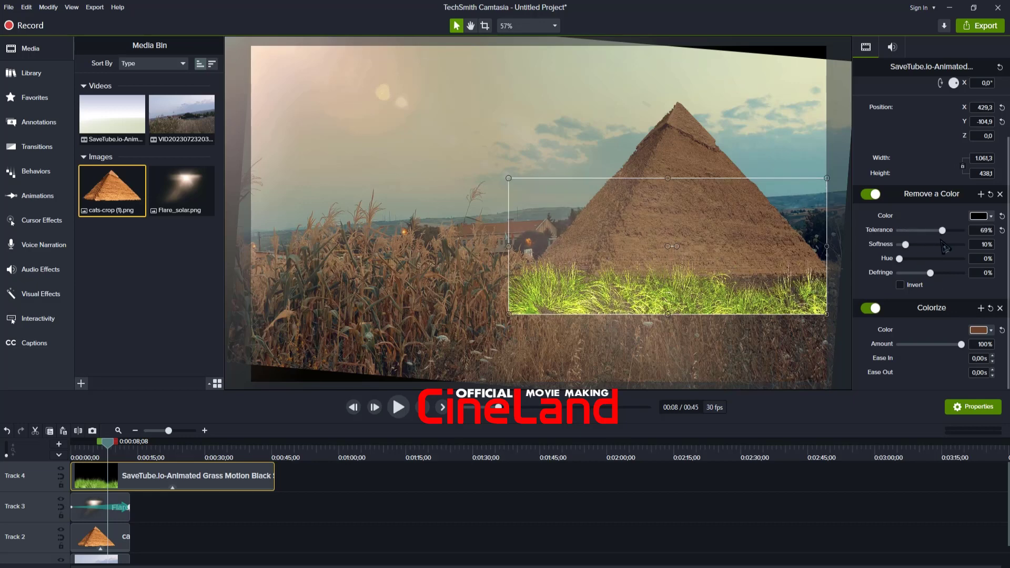
left_click(1001, 310)
Add a Color Adjustment effect to the grass clip with brightness -37, contrast -44 and saturation -100
right_click(752, 307)
mouse_move(831, 473)
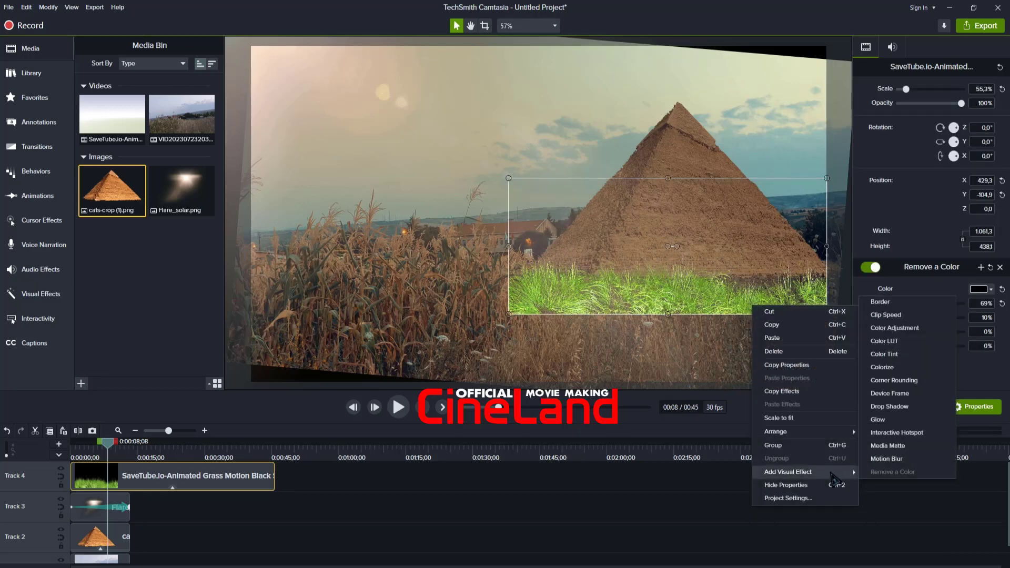
left_click(894, 328)
type("0")
key("Tab")
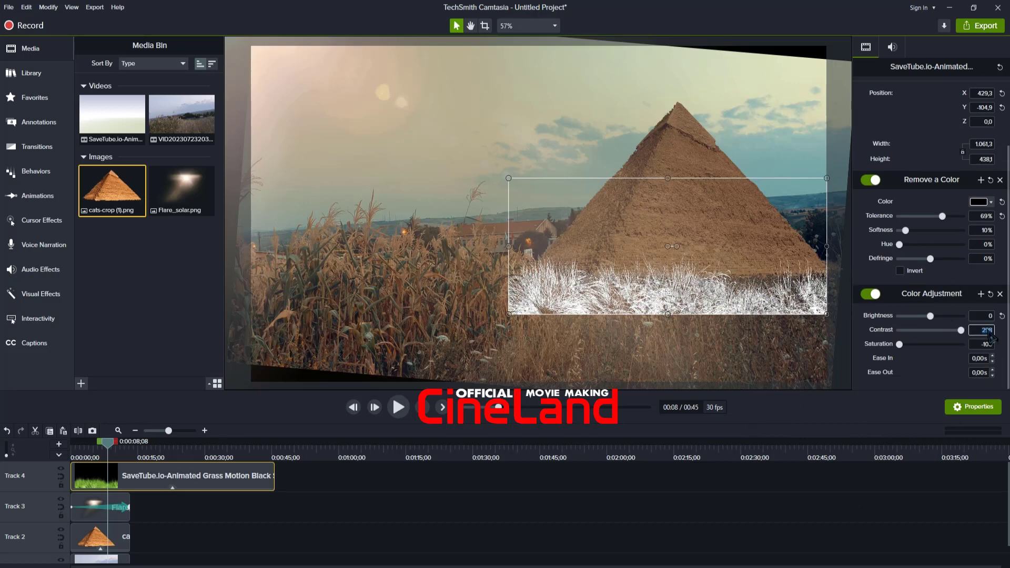
type("0")
key("Tab")
type("0")
key("Tab")
left_click_drag(930, 316, 902, 331)
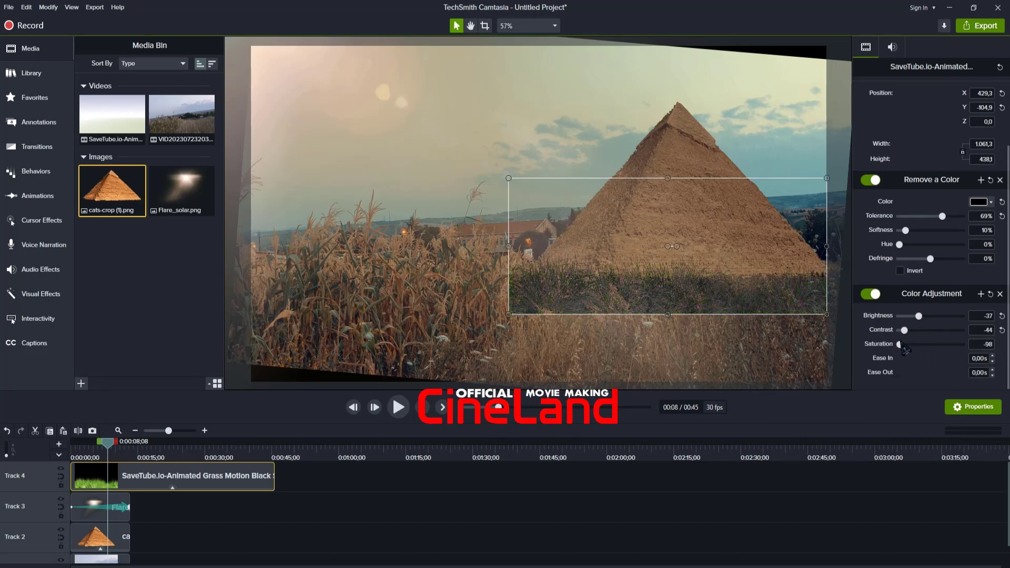
Add a Colorize effect to the darkened grass clip and sample a dry brown colour from the field footage
right_click(742, 276)
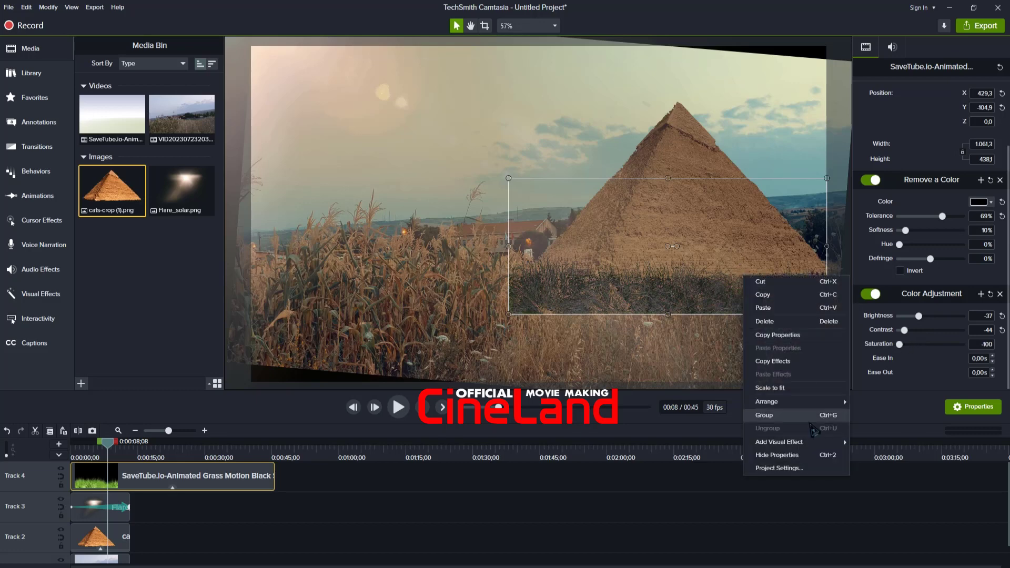
mouse_move(828, 441)
left_click(898, 338)
left_click(983, 337)
left_click(990, 365)
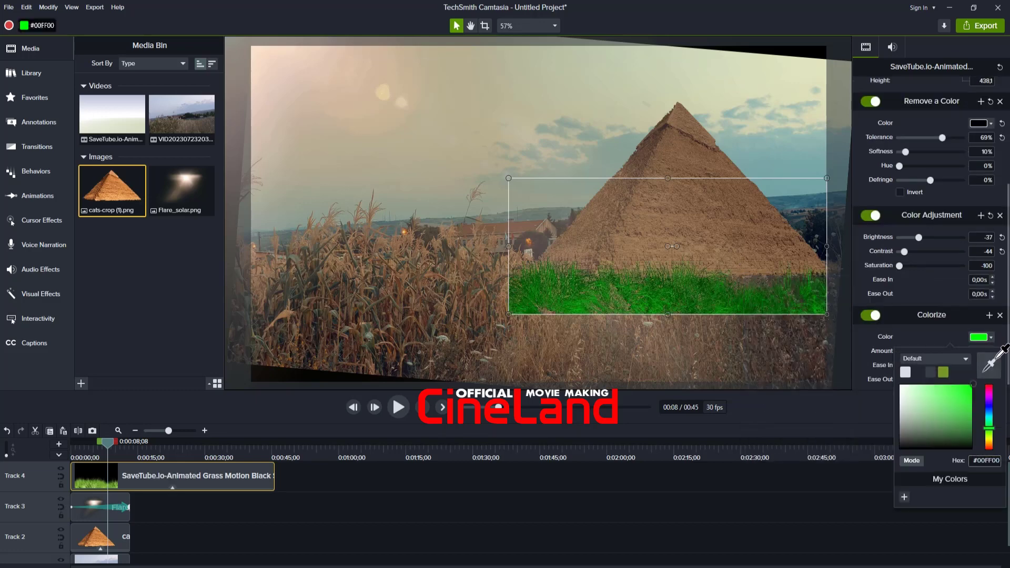
left_click(457, 305)
Shrink the grass clip to 17.3% over the pyramid's lower right corner and play the composite briefly
left_click_drag(825, 315, 811, 269)
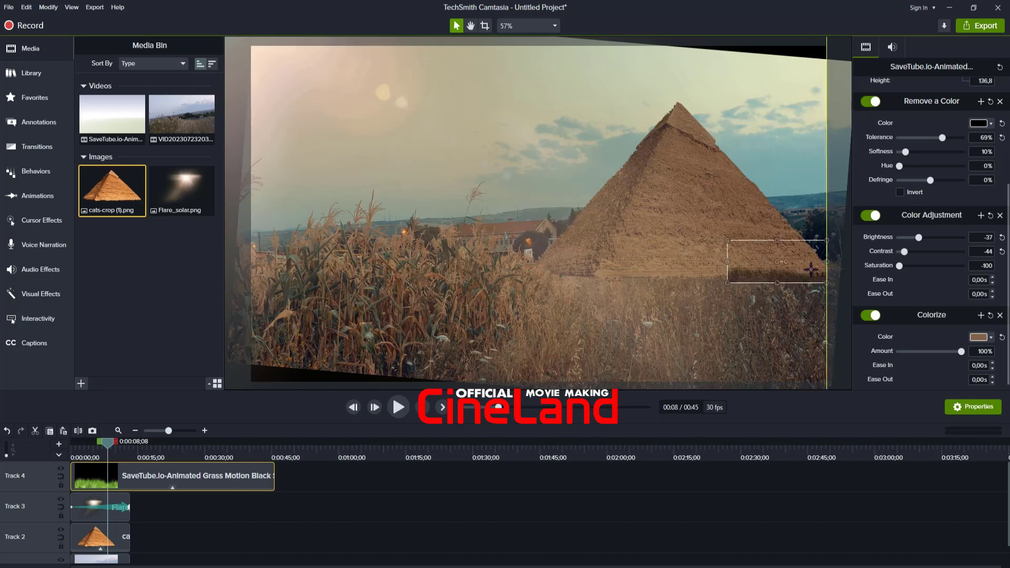
key("space")
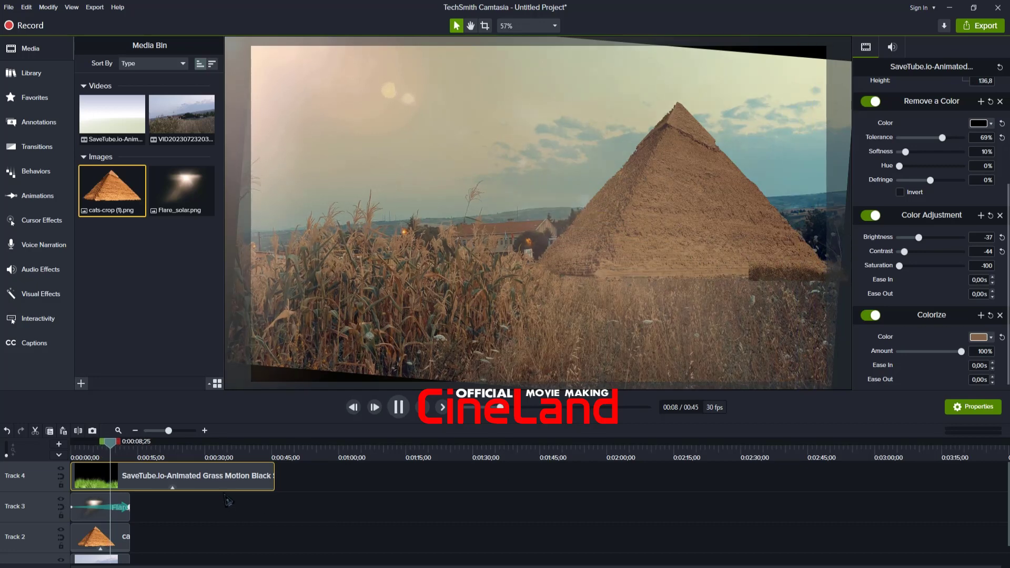
key("space")
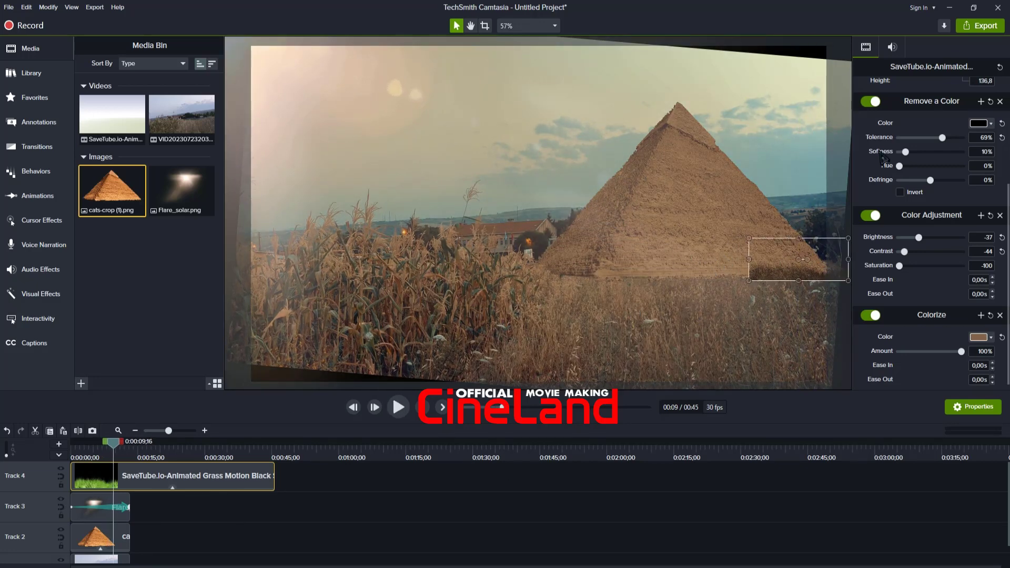
Set the grass clip's opacity to 40% and preview the composite from the start
scroll(883, 157, "up", 3)
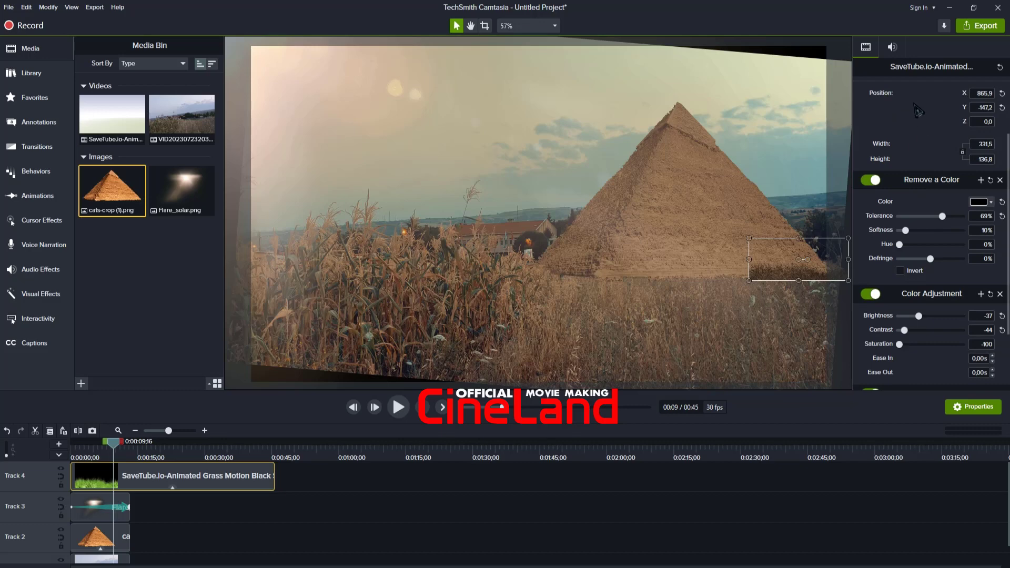
scroll(925, 110, "up", 2)
left_click_drag(944, 104, 923, 104)
left_click(734, 449)
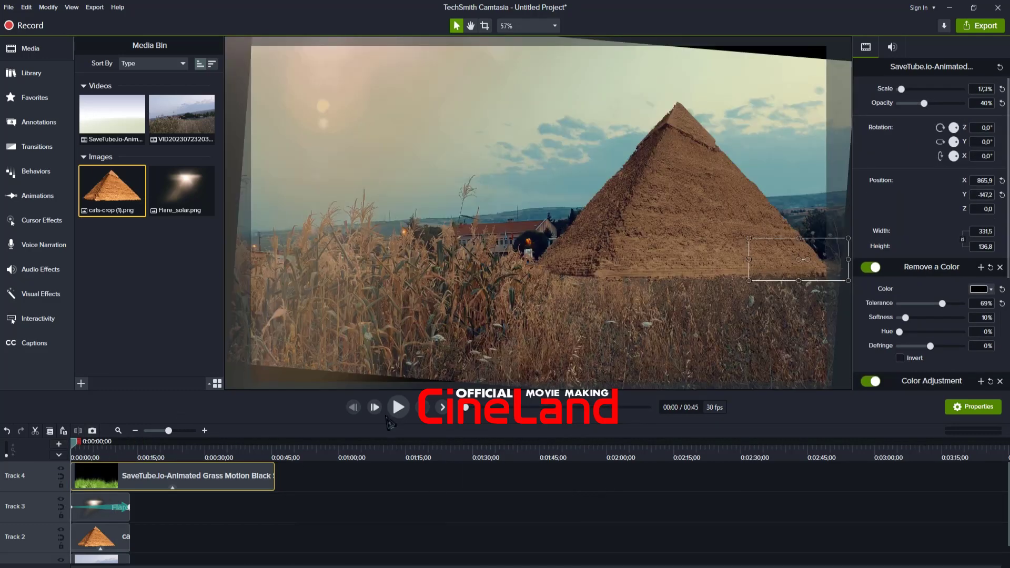
left_click(393, 408)
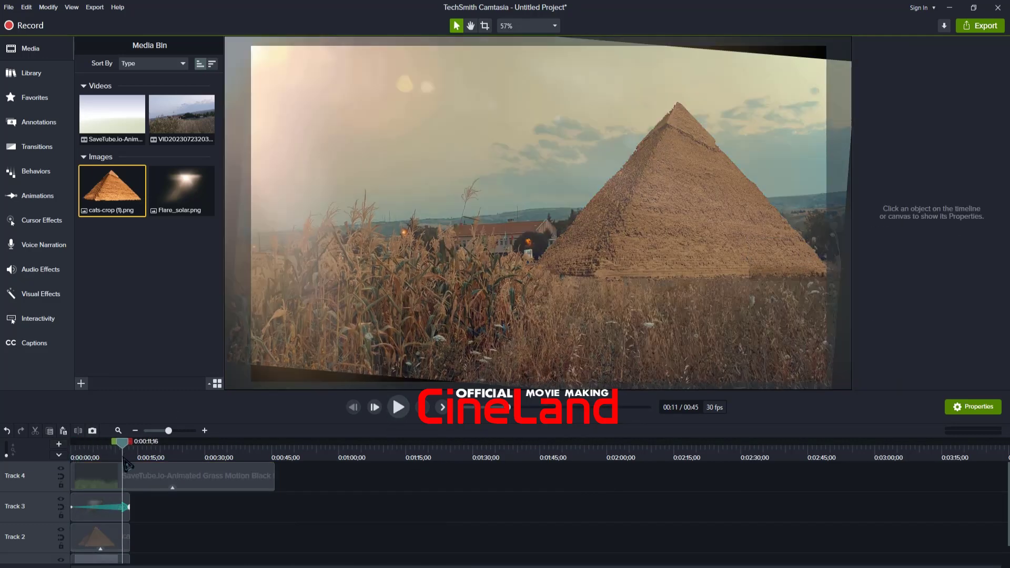
left_click(155, 453)
Trim the grass clip to about 35 seconds and add a Clip Speed effect with its duration set to 59 seconds
left_click_drag(135, 477, 95, 479)
right_click(806, 279)
right_click(186, 475)
left_click(223, 410)
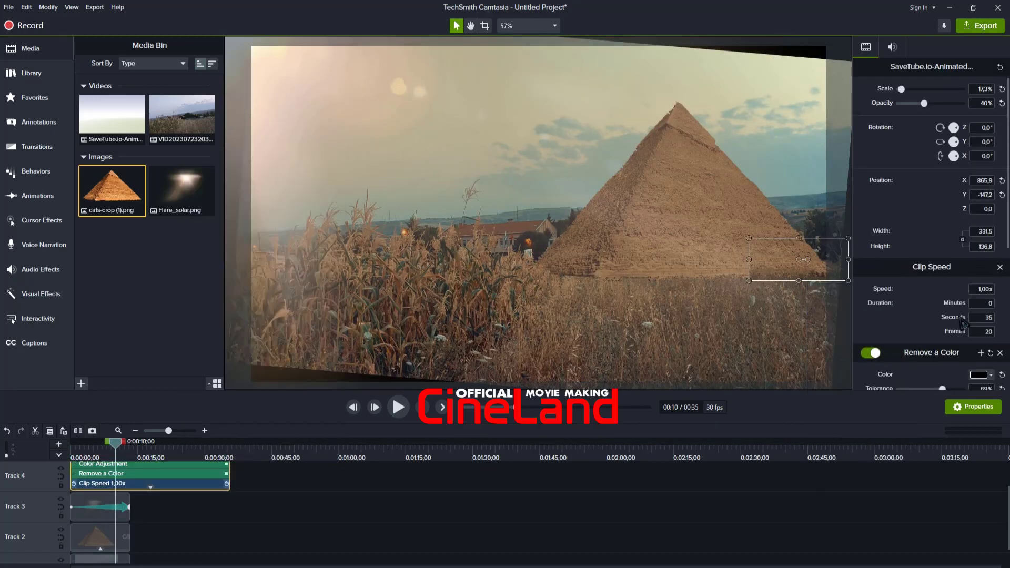
scroll(963, 321, "down", 1)
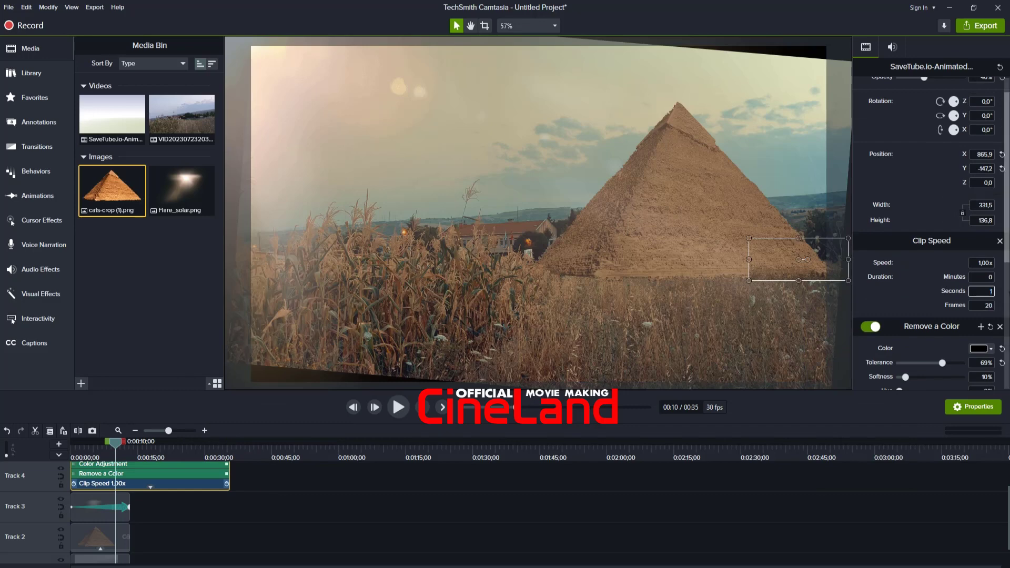
type("59")
key("Return")
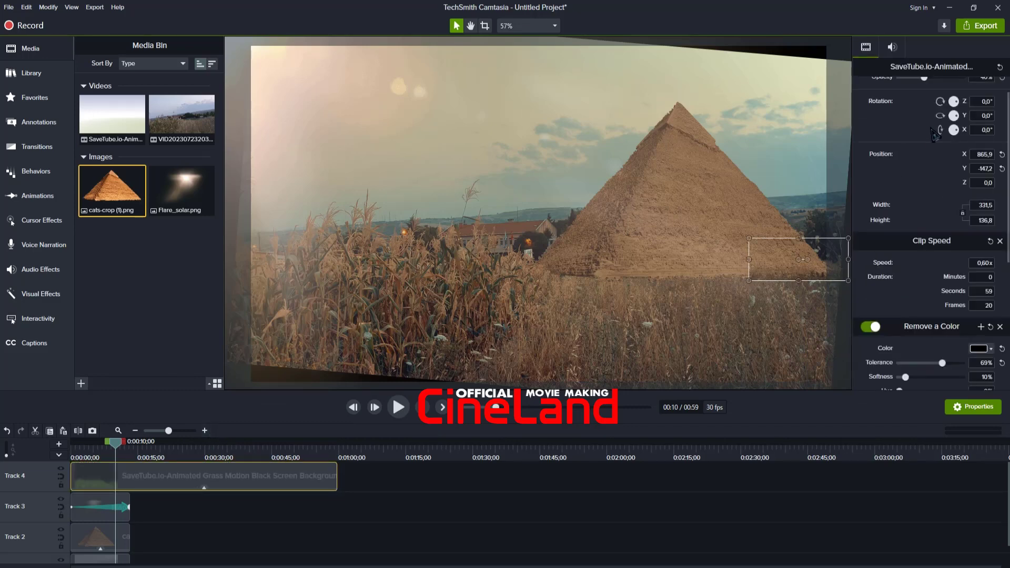
Set the grass clip's opacity to 69% and duplicate it onto a separate track with the same start time
scroll(934, 134, "up", 1)
left_click_drag(924, 103, 928, 104)
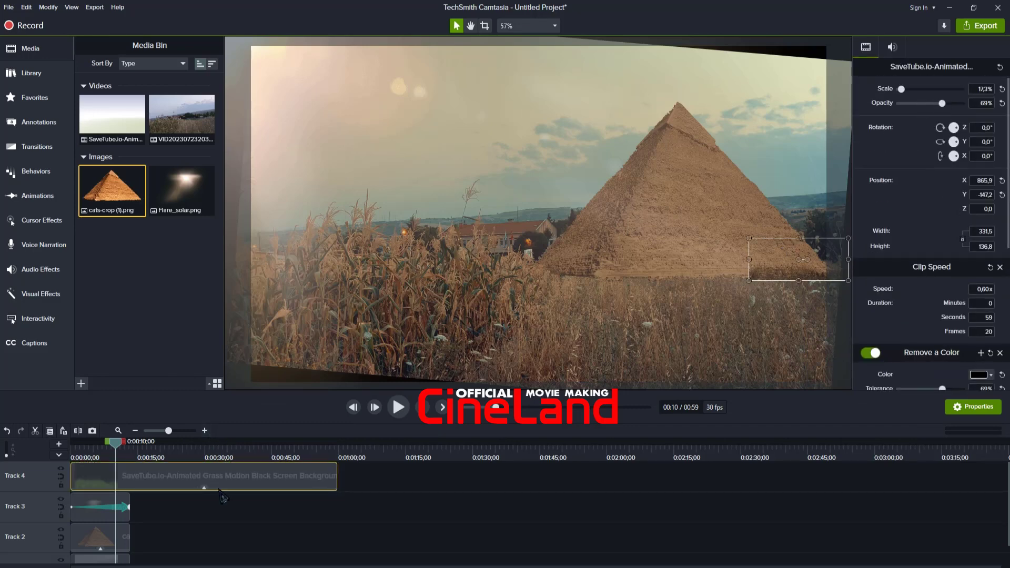
left_click_drag(197, 475, 193, 455)
key("ctrl+v")
left_click_drag(176, 507, 130, 507)
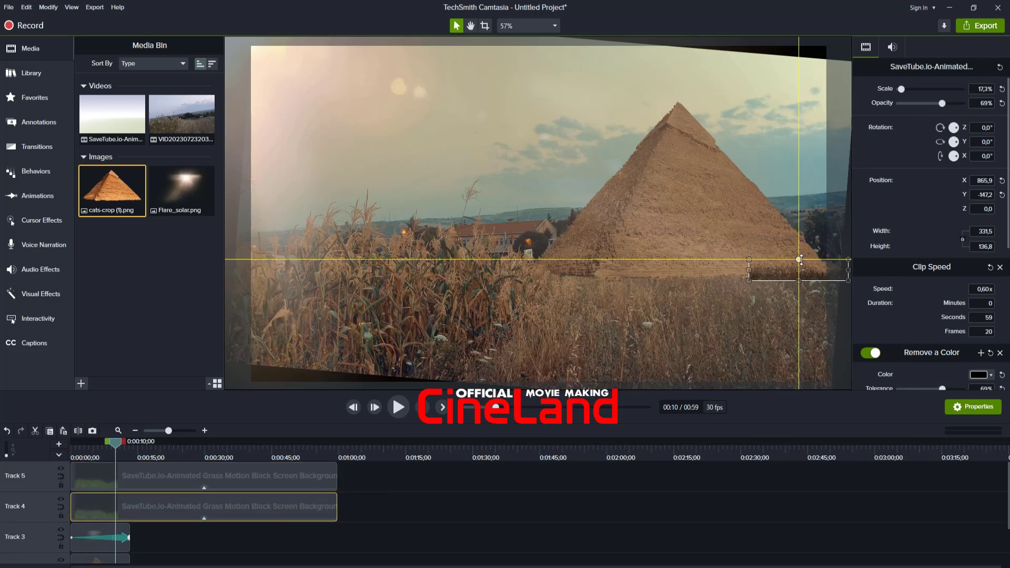
Flip the Track 4 grass copy vertically to a height of -48.1 below the original, set its opacity to 41% and preview
left_click_drag(799, 259, 796, 298)
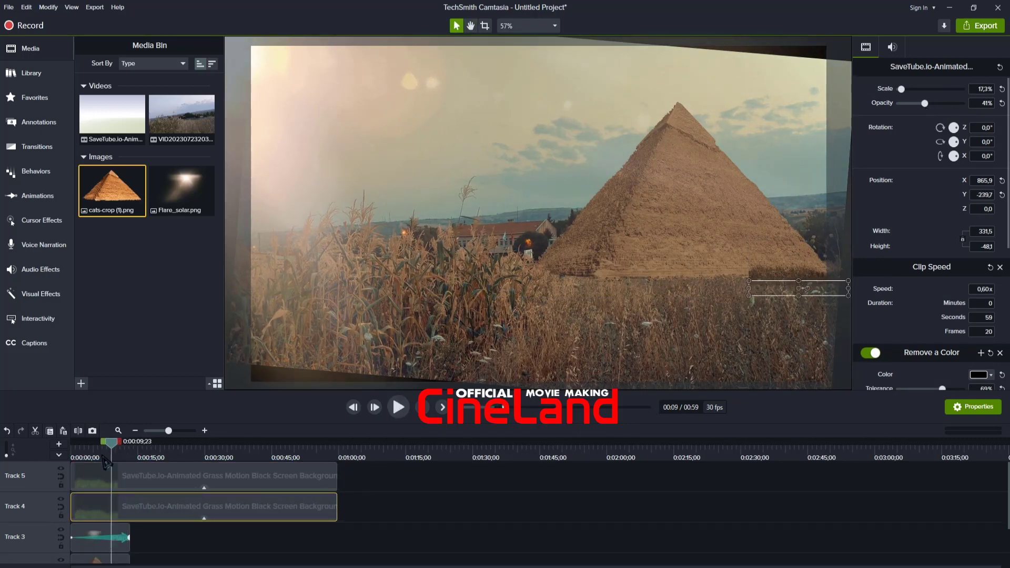
left_click_drag(103, 457, 72, 457)
scroll(372, 503, "up", 5)
key("space")
key("space")
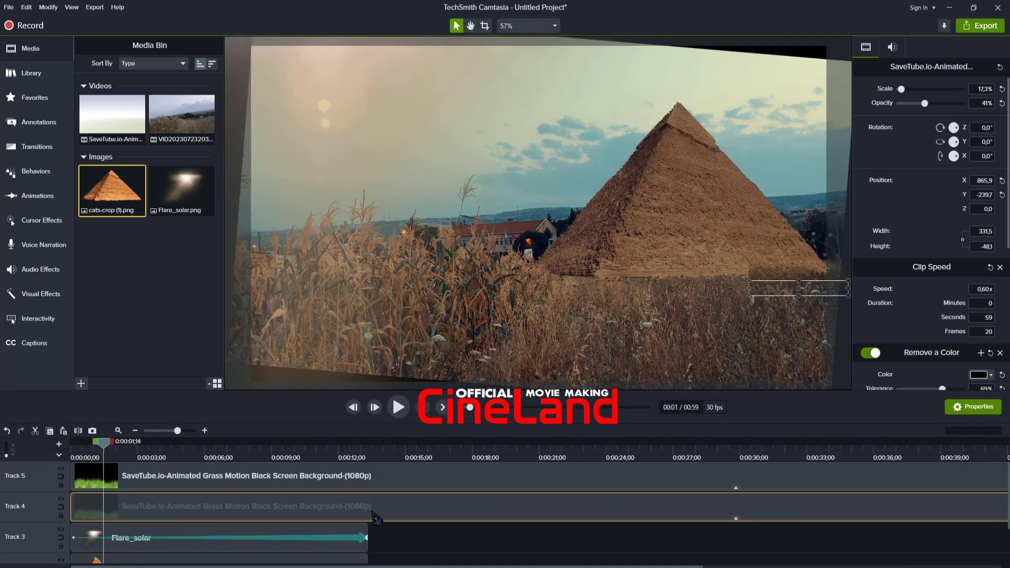
Resize the Track 5 grass to 303.5 by 88.3 on the pyramid's lower right edge and move the flipped copy directly beneath it
left_click(383, 479)
scroll(818, 277, "up", 5)
left_click_drag(747, 141, 741, 194)
left_click_drag(574, 243, 603, 244)
mouse_move(803, 270)
left_mouse_down()
mouse_move(817, 250)
mouse_move(817, 263)
left_mouse_up()
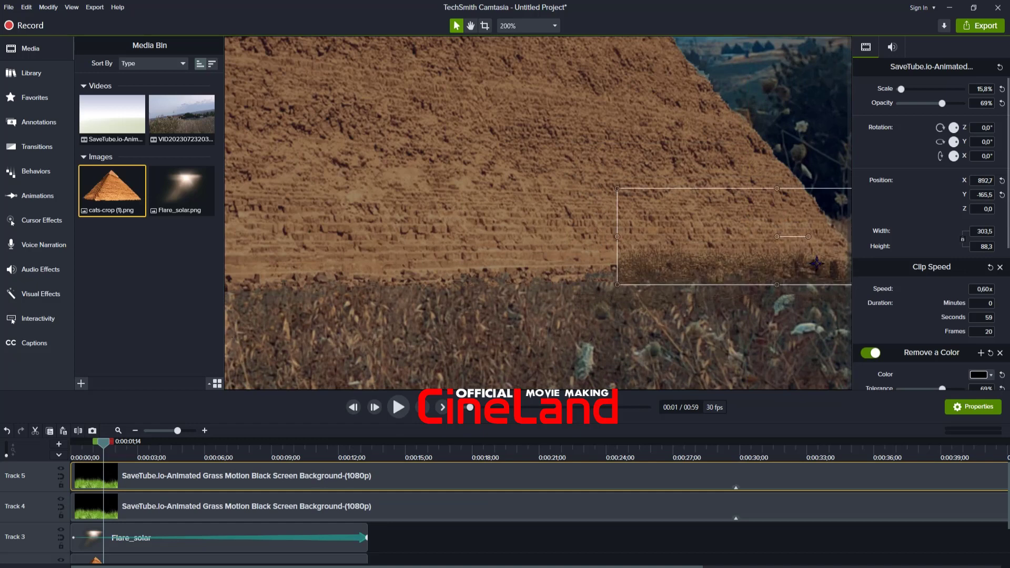
left_click_drag(781, 310, 801, 291)
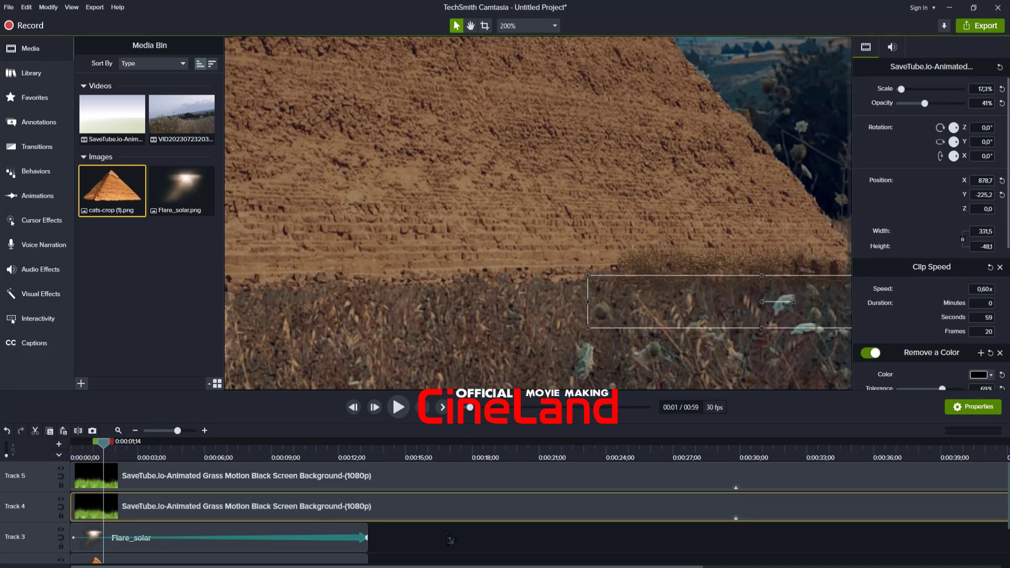
Duplicate both grass clips onto two new tracks, widen the copies to 477.5 and move them along the pyramid's base to X 507.7
left_click_drag(446, 531, 426, 481)
key("ctrl+c")
key("ctrl+v")
left_click_drag(310, 493, 277, 493)
left_click_drag(732, 270, 413, 271)
left_click_drag(617, 236, 799, 236)
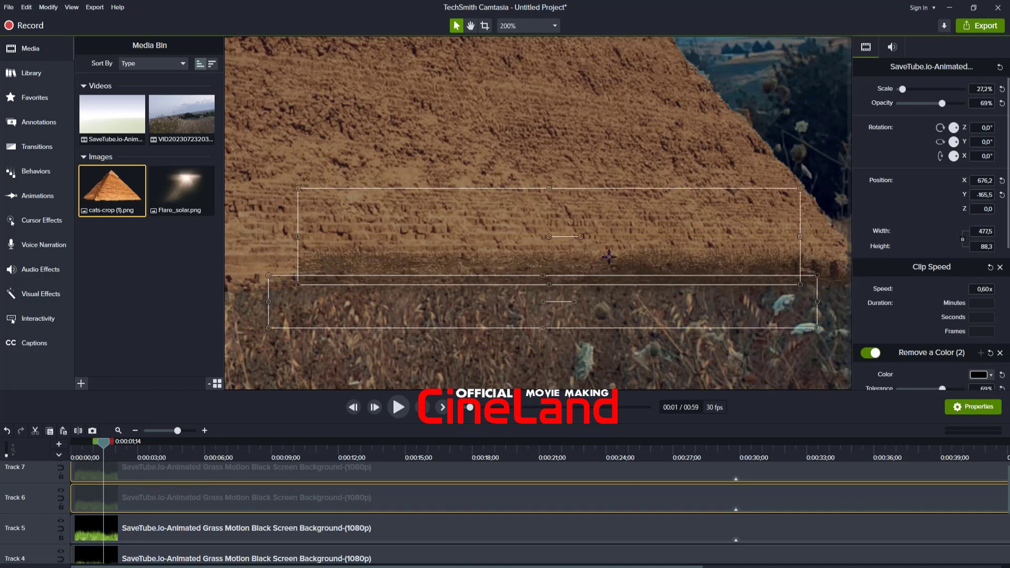
left_click_drag(608, 257, 431, 256)
Inspect the whole composite at a wider view and play it back to check the grass strip
left_click(468, 25)
scroll(505, 121, "down", 7)
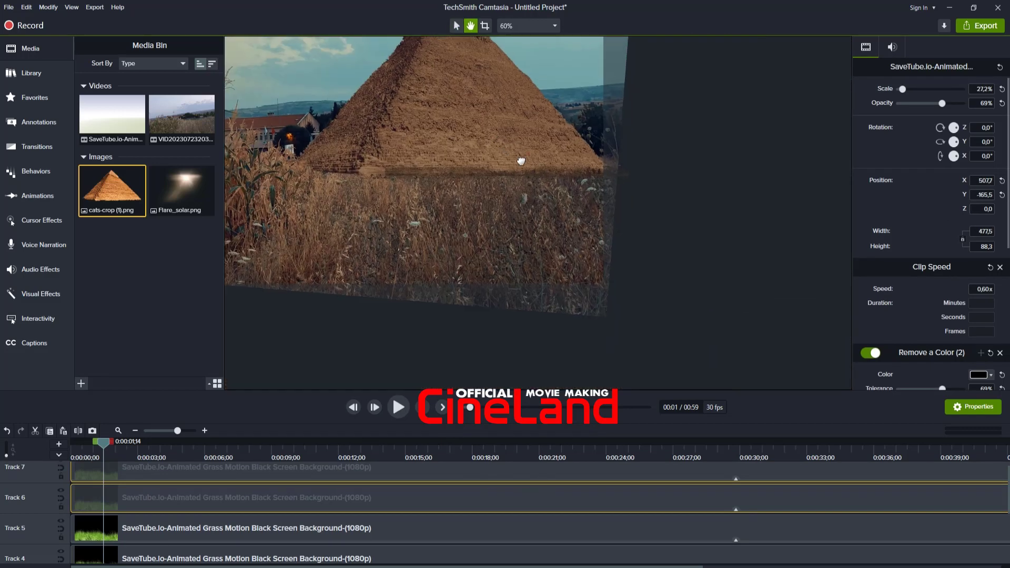
left_click_drag(521, 160, 669, 247)
key("space")
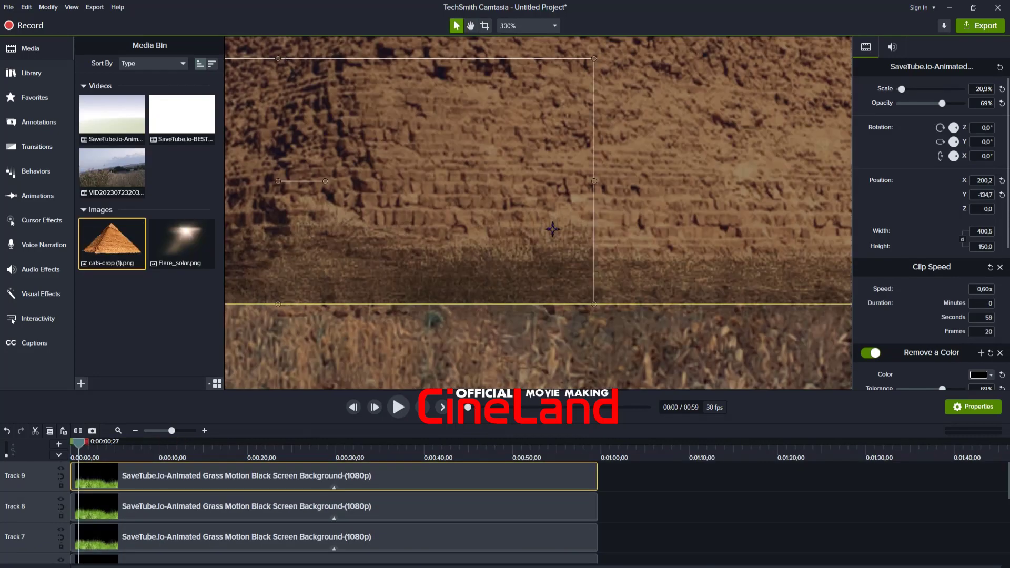
Move the Track 9 grass clip to X 68.7, Y -138 over the pyramid's lower left corner
left_click_drag(552, 228, 357, 232)
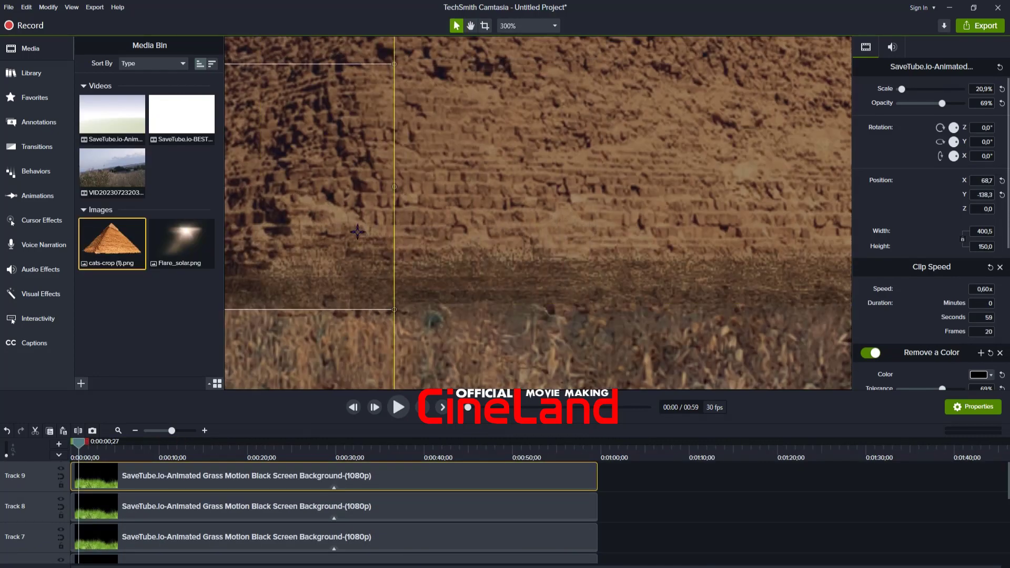
left_click(470, 26)
scroll(389, 171, "down", 5)
left_click_drag(365, 175, 682, 204)
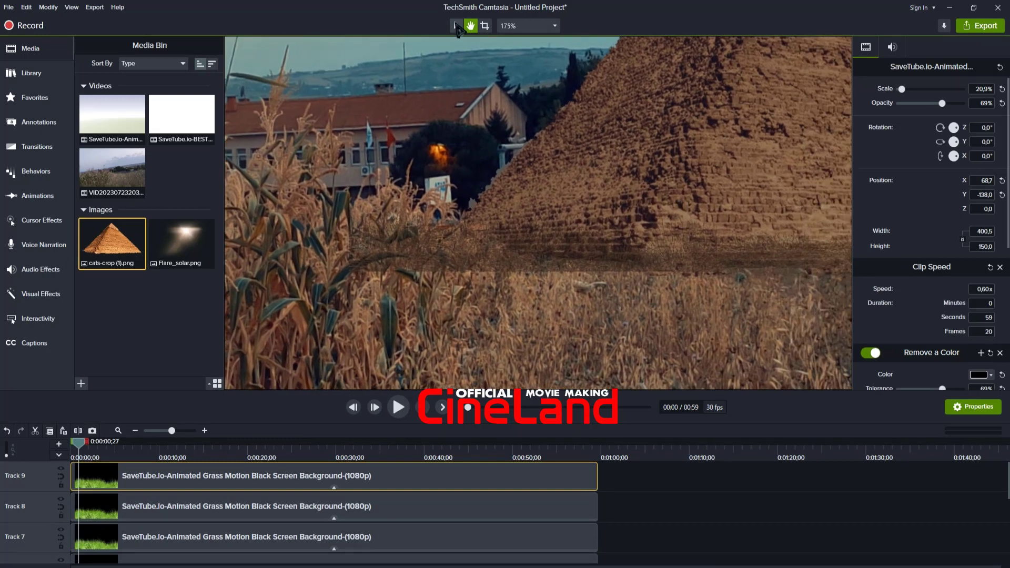
Add Corner Rounding with radius 1000 to only the lower left corner of the Track 9 grass clip and crop its left edge inward
right_click(489, 231)
left_click(641, 439)
scroll(919, 361, "down", 5)
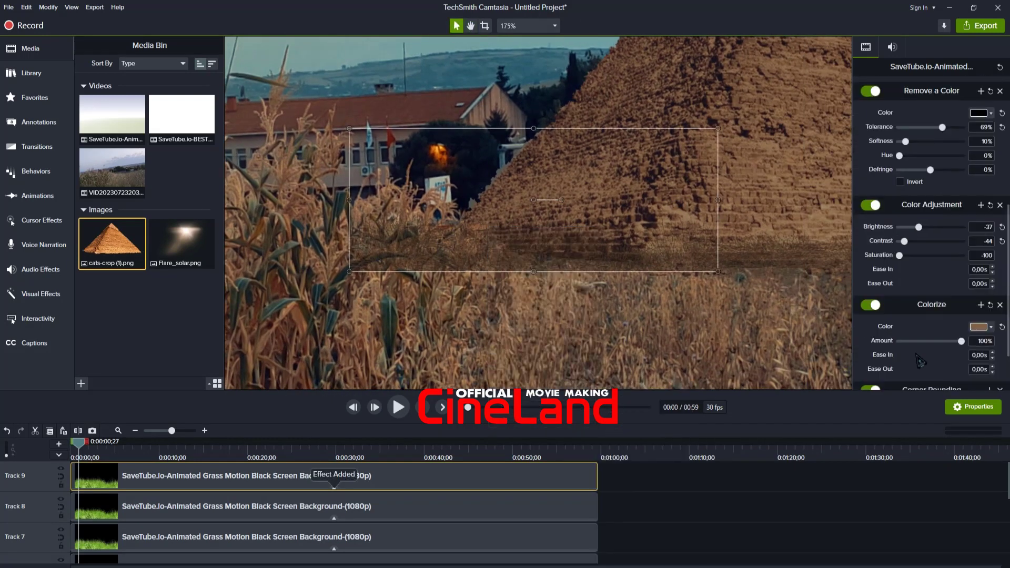
scroll(919, 361, "down", 2)
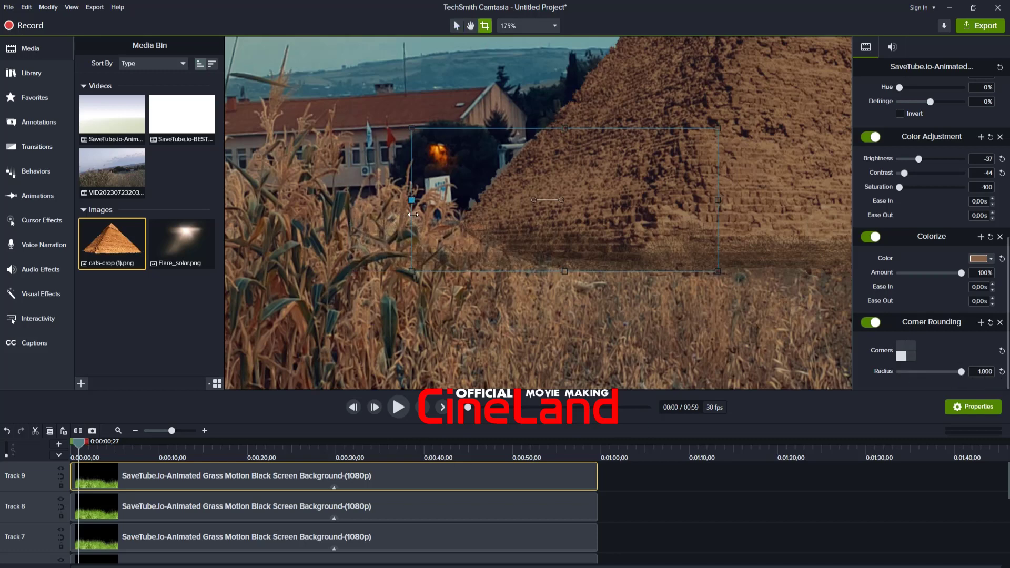
key("space")
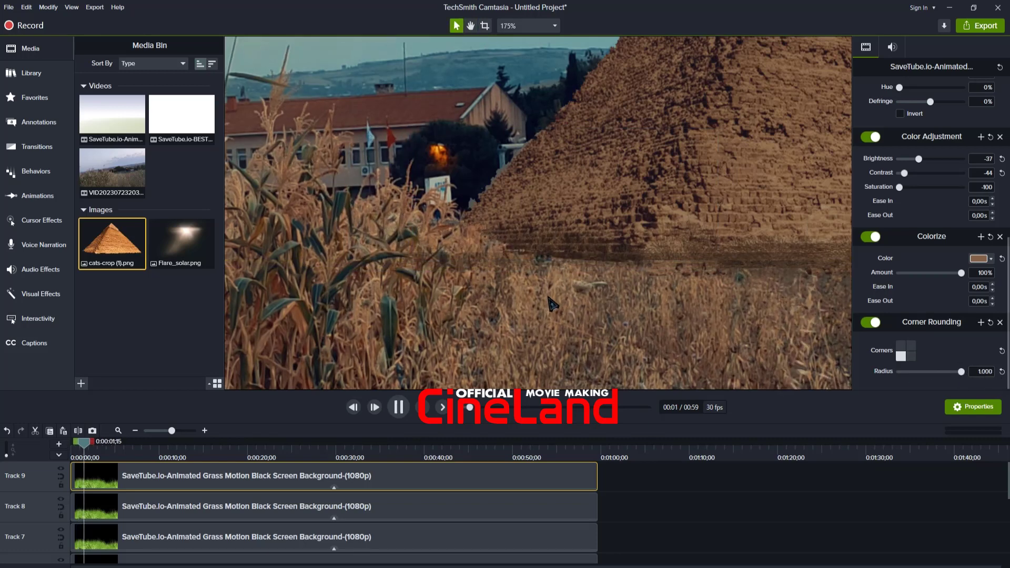
Narrow the flipped Track 8 grass clip to 233.6 wide and place it at X 152.1, Y -219 beneath the Track 9 grass
left_click(657, 256)
left_click_drag(656, 256, 679, 289)
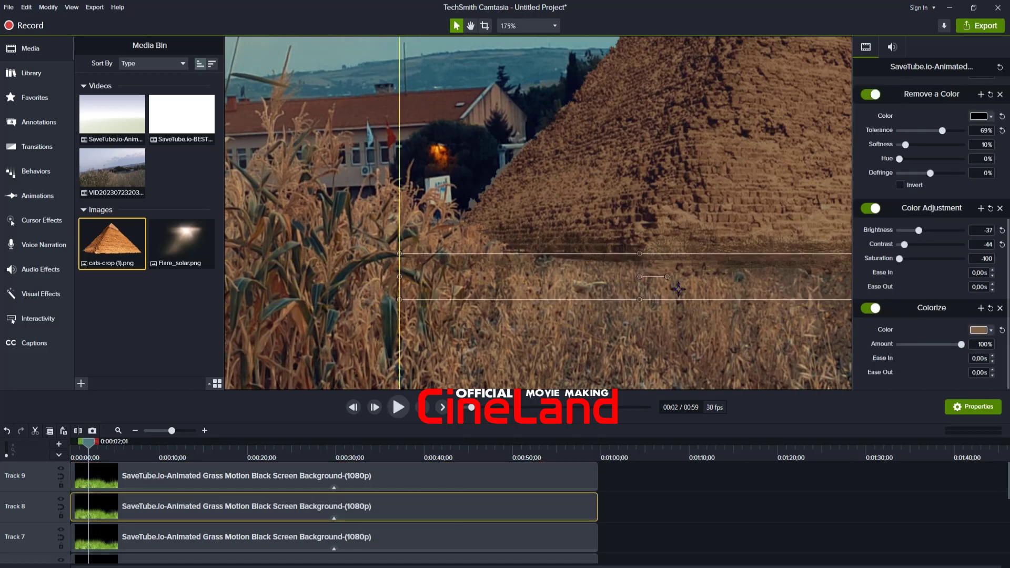
left_click_drag(399, 277, 539, 265)
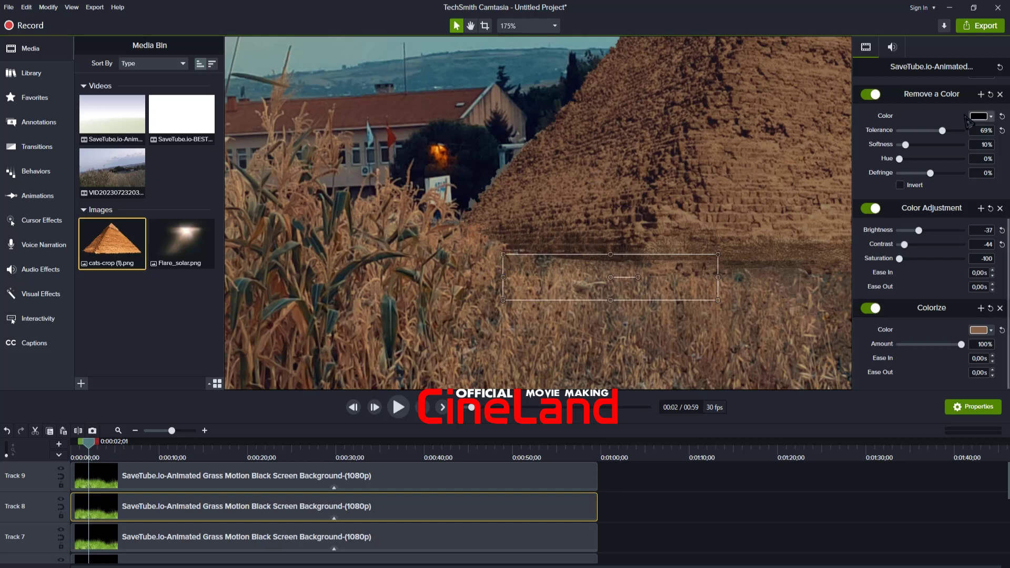
scroll(966, 121, "up", 5)
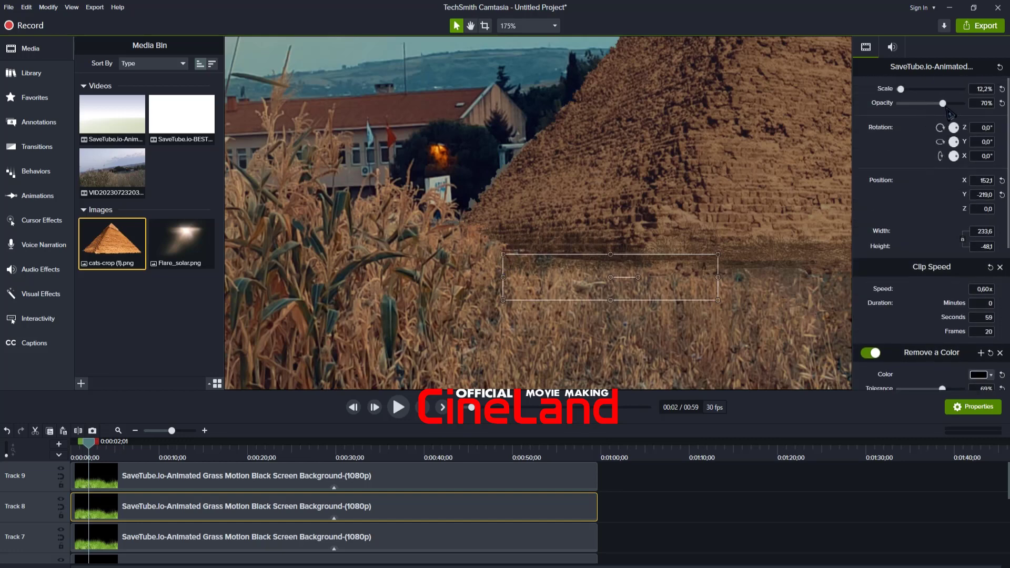
Play back the whole composite and move the Flare_solar clip from Track 3 to Track 10, above all the grass clips
key("space")
key("space")
left_click(470, 26)
scroll(571, 218, "down", 5)
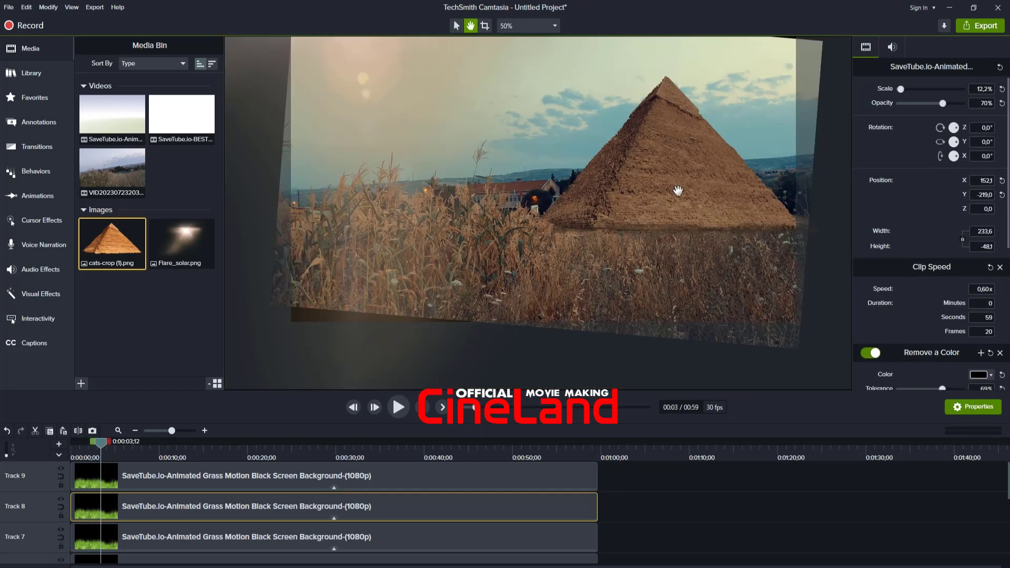
left_click_drag(677, 190, 674, 227)
key("space")
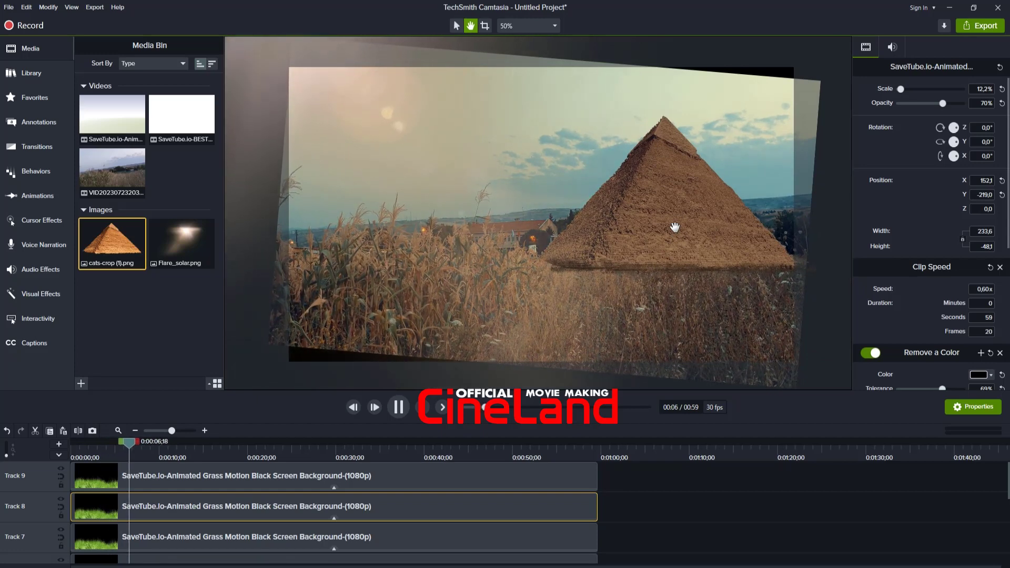
scroll(158, 526, "down", 5)
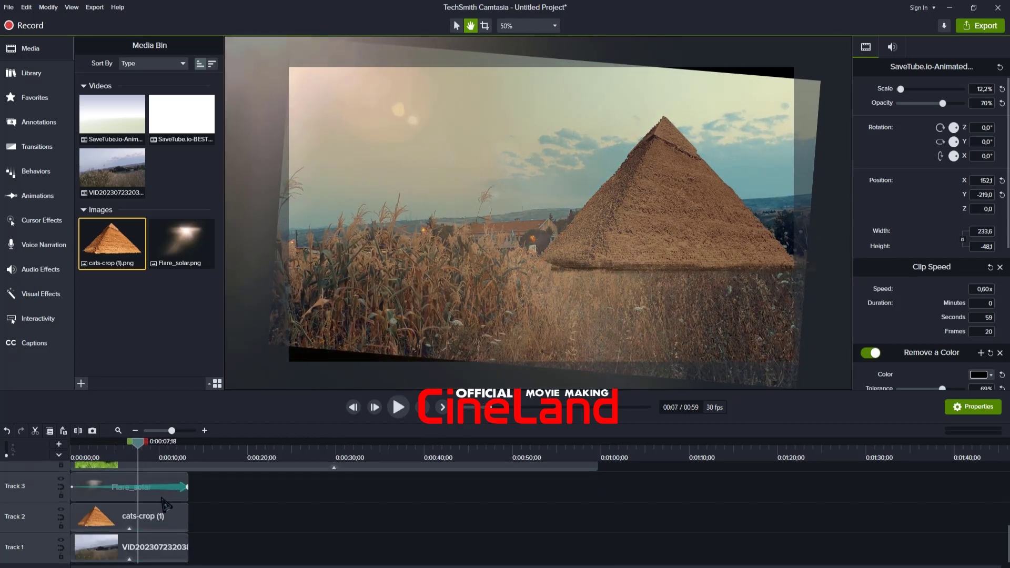
left_click_drag(162, 489, 100, 456)
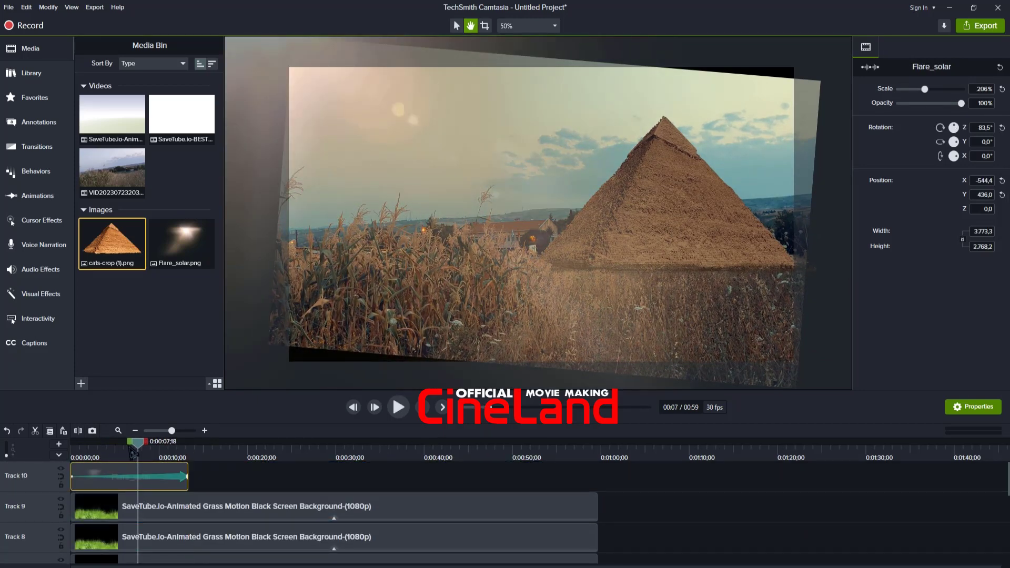
left_click_drag(646, 486, 299, 534)
right_click(309, 487)
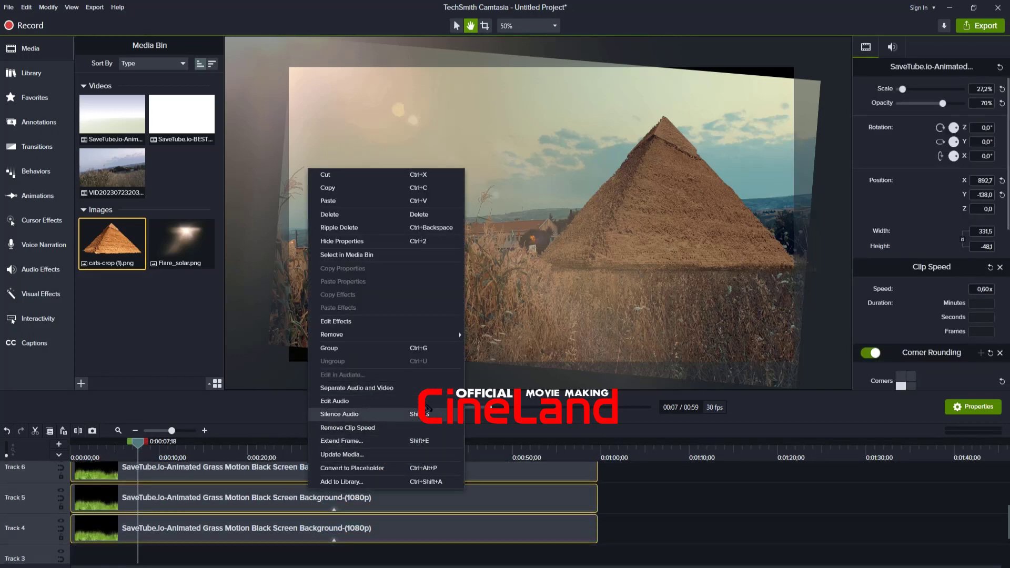
left_click(655, 258)
right_click(655, 257)
left_click(457, 26)
right_click(519, 221)
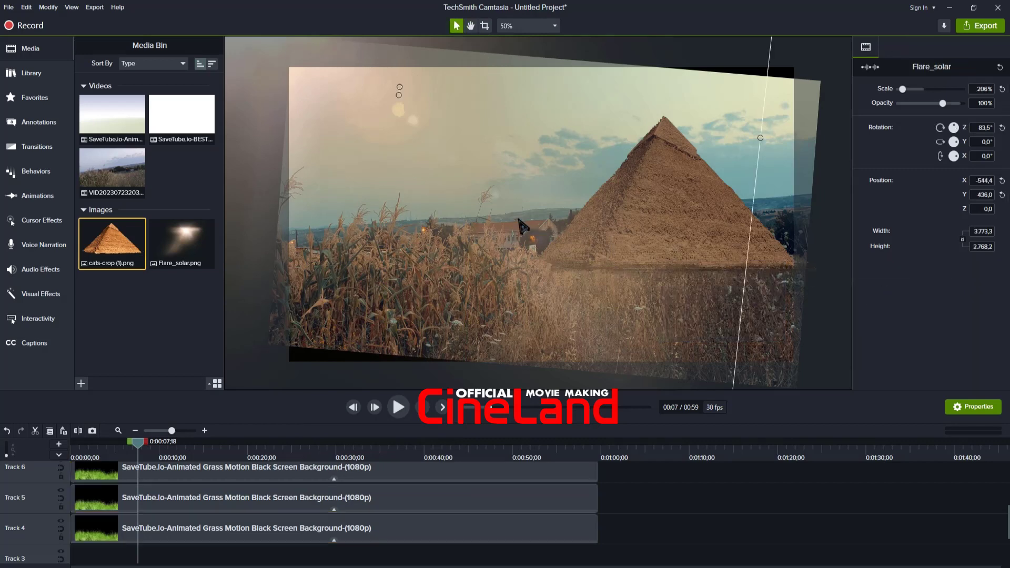
Select all six grass clips and add a Glow effect with radius 89% and intensity 100%
left_click_drag(624, 539, 383, 488)
scroll(382, 488, "up", 1)
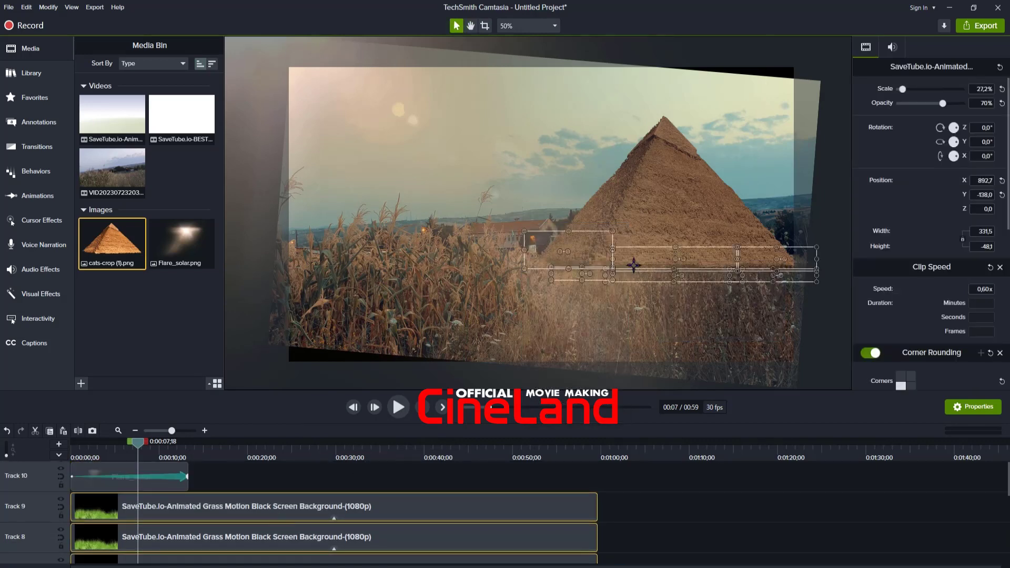
right_click(634, 264)
left_click_drag(631, 508, 465, 563)
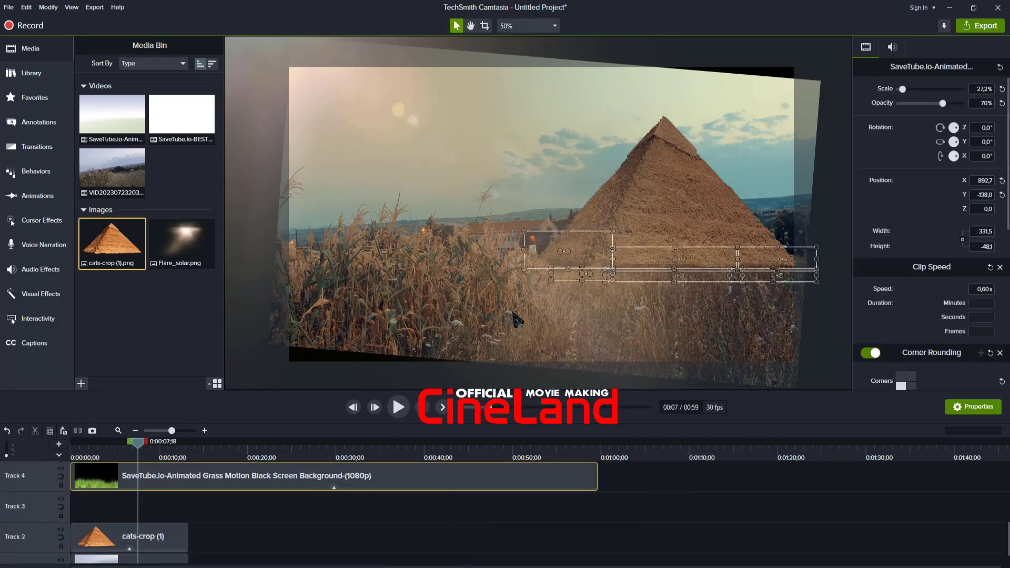
right_click(561, 251)
mouse_move(625, 421)
left_click(711, 370)
scroll(679, 285, "up", 2)
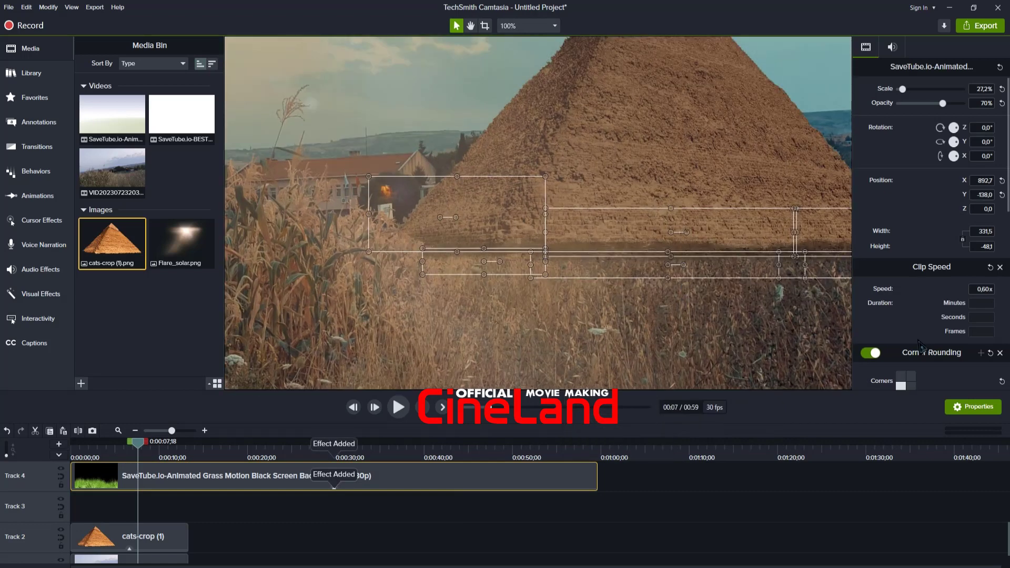
scroll(918, 345, "down", 10)
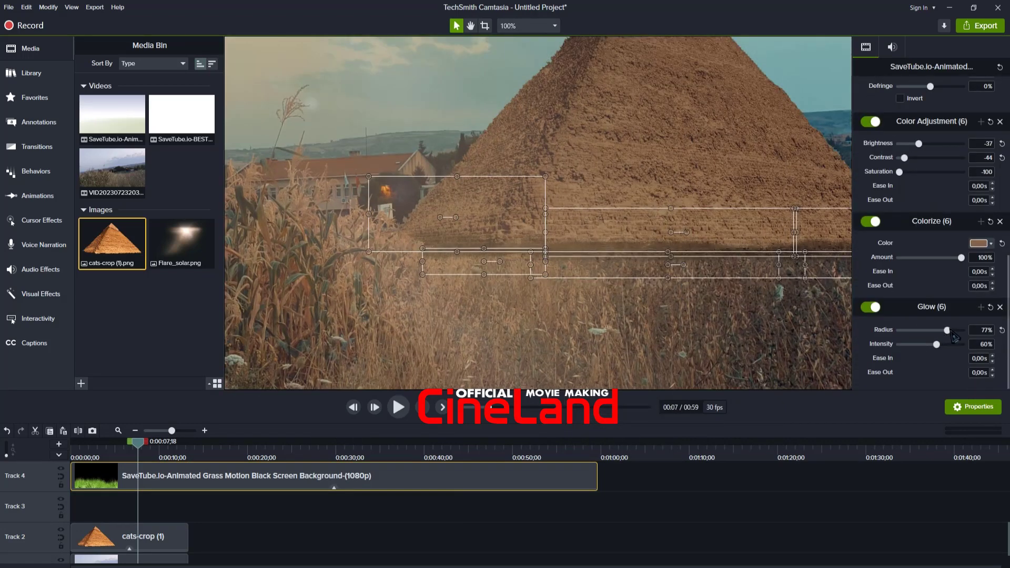
left_click(789, 507)
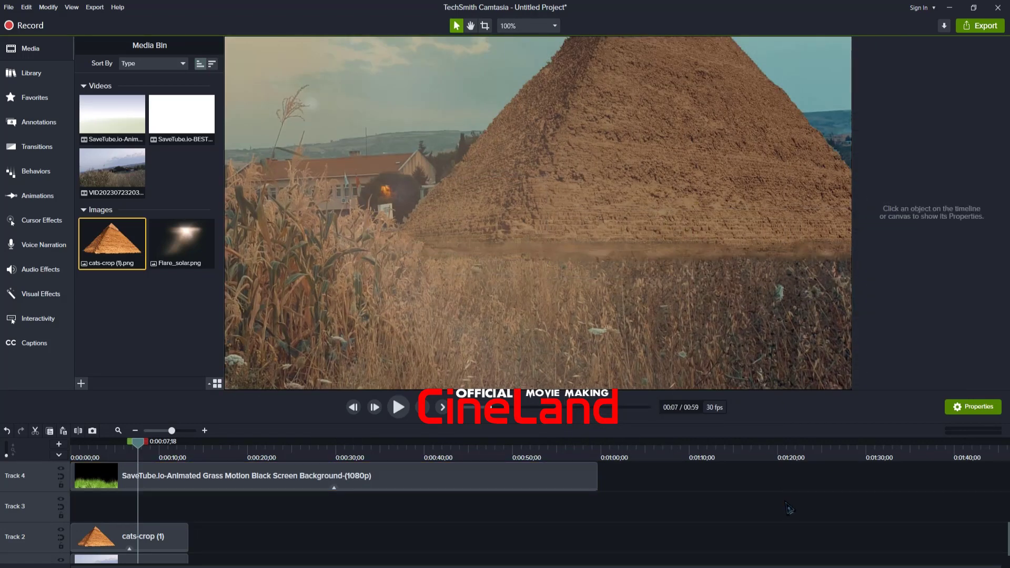
Play the composite from the start, reselect all six grass clips and lower their opacity to 45%
left_click(71, 448)
key("space")
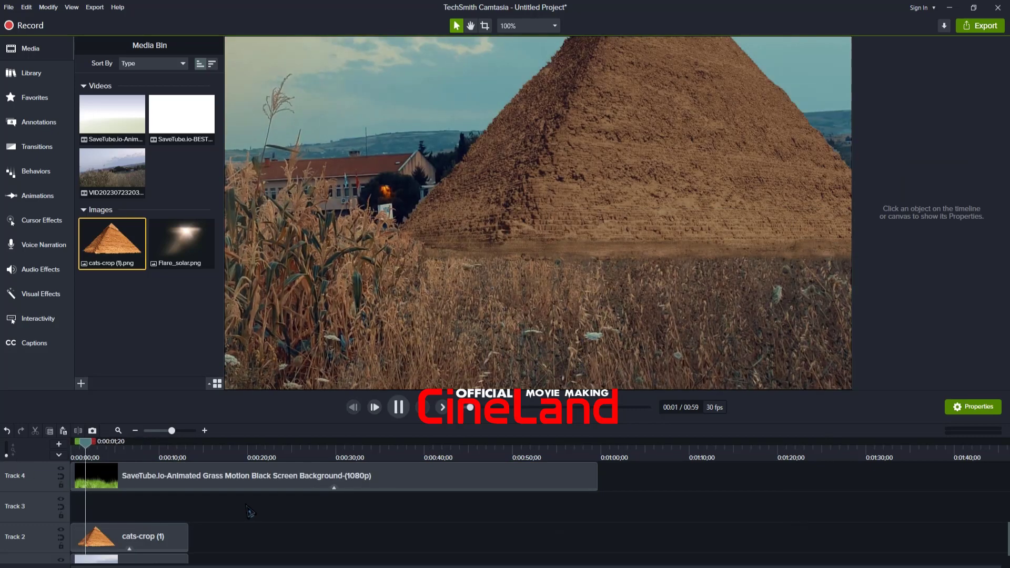
key("space")
scroll(231, 534, "up", 5)
scroll(252, 527, "down", 5)
scroll(284, 509, "up", 6)
left_click_drag(294, 507, 180, 503)
scroll(179, 504, "down", 5)
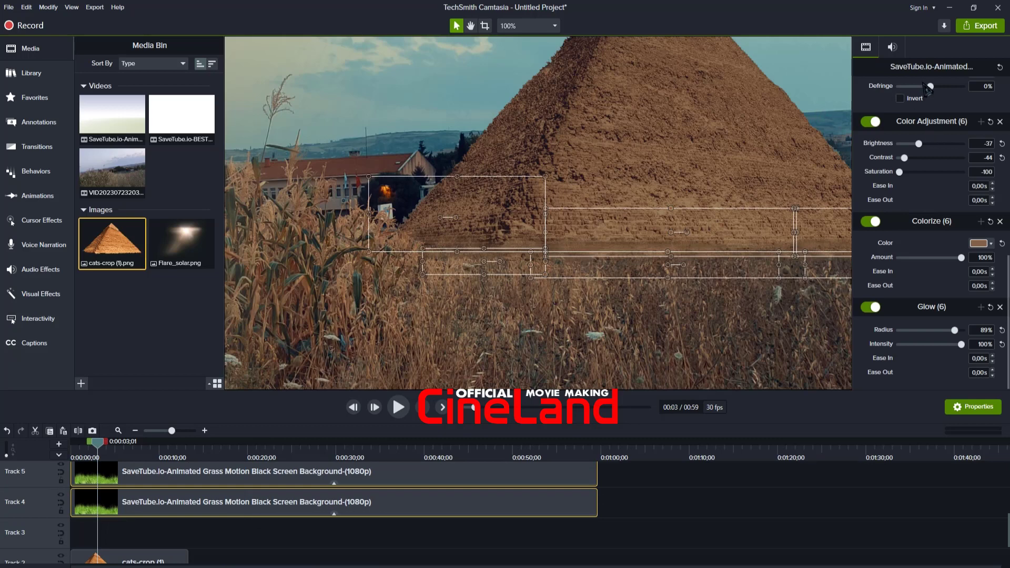
scroll(928, 92, "up", 10)
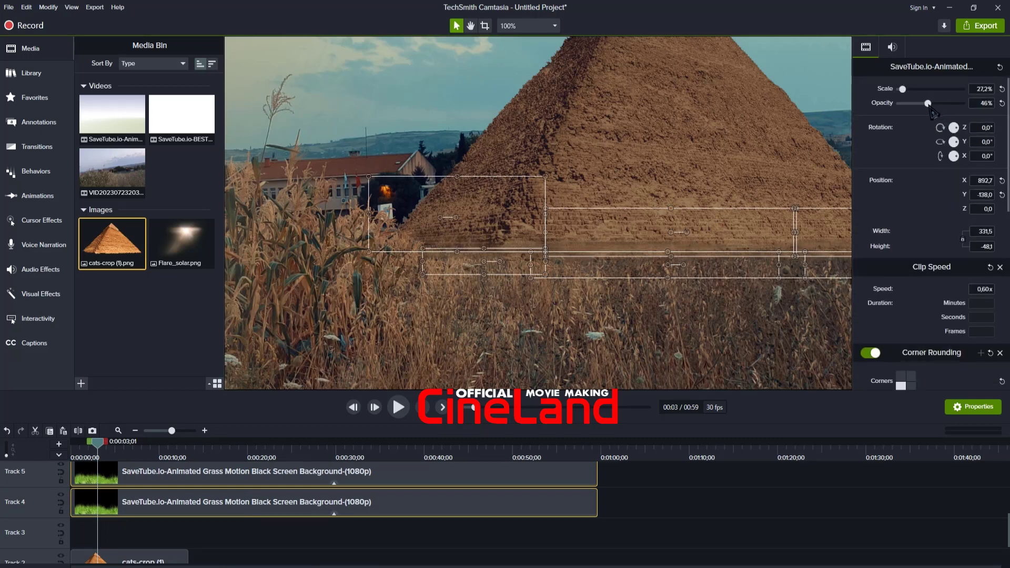
left_click_drag(928, 103, 926, 103)
Check the softened grass in playback and shift the selected grass clips down one track to fill the empty Track 3
key("space")
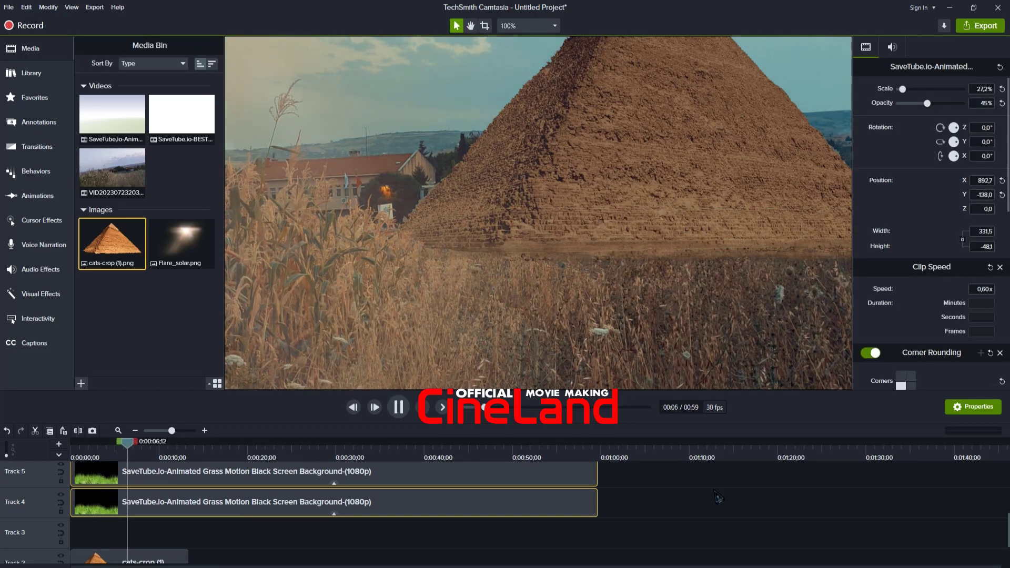
key("space")
scroll(268, 553, "down", 1)
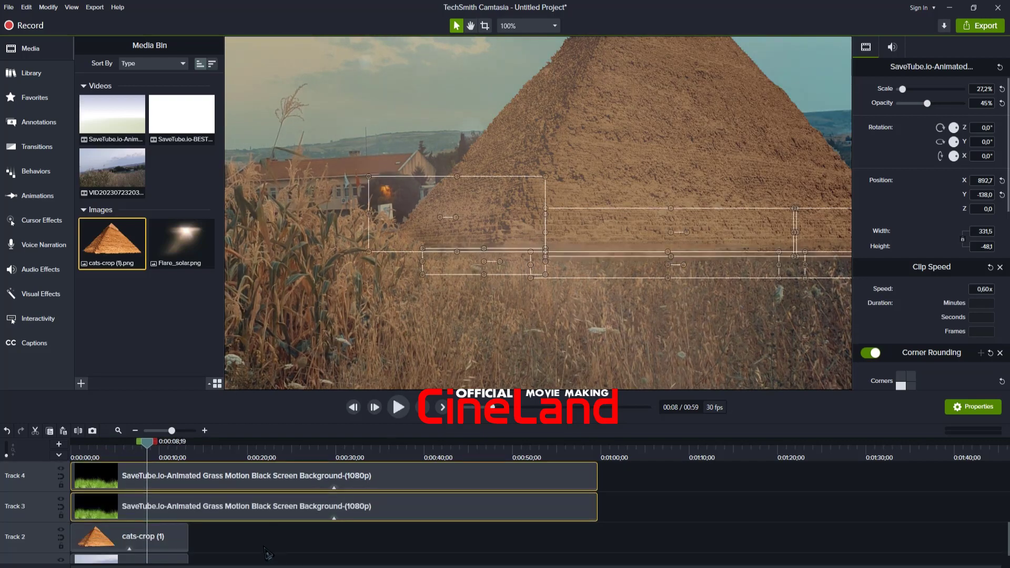
Duplicate the pyramid and field footage clips on Tracks 1 and 2 directly after the originals
scroll(267, 553, "down", 1)
mouse_move(263, 553)
left_mouse_down()
mouse_move(174, 518)
mouse_move(313, 514)
mouse_move(276, 542)
left_mouse_up()
key("ctrl+c")
key("ctrl+v")
Play the composite from the beginning at a wider view to check how the pyramid's base blends with the grass
scroll(217, 546, "up", 8)
left_click(73, 450)
left_click(408, 538)
scroll(660, 227, "down", 4)
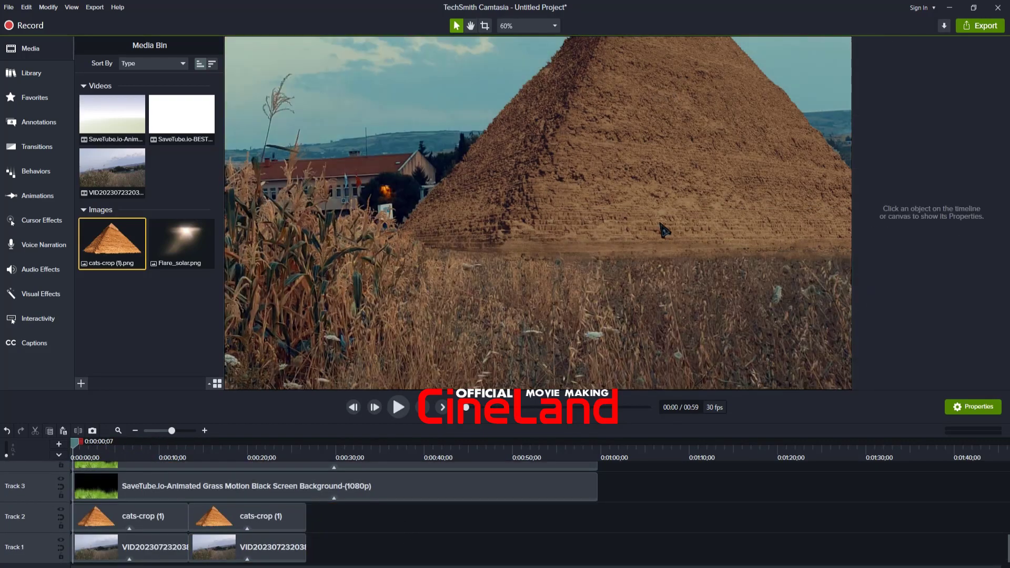
key("space")
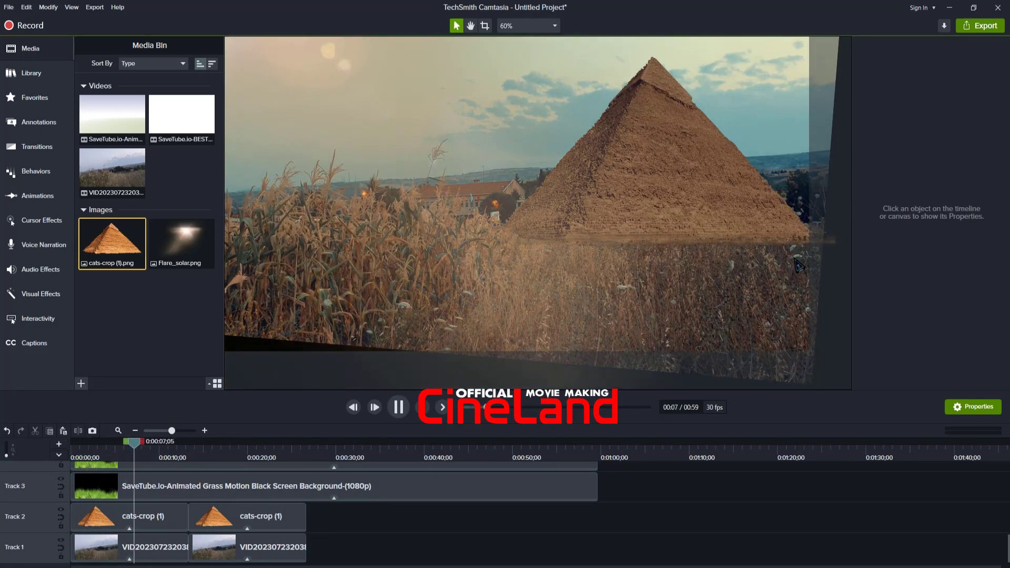
key("space")
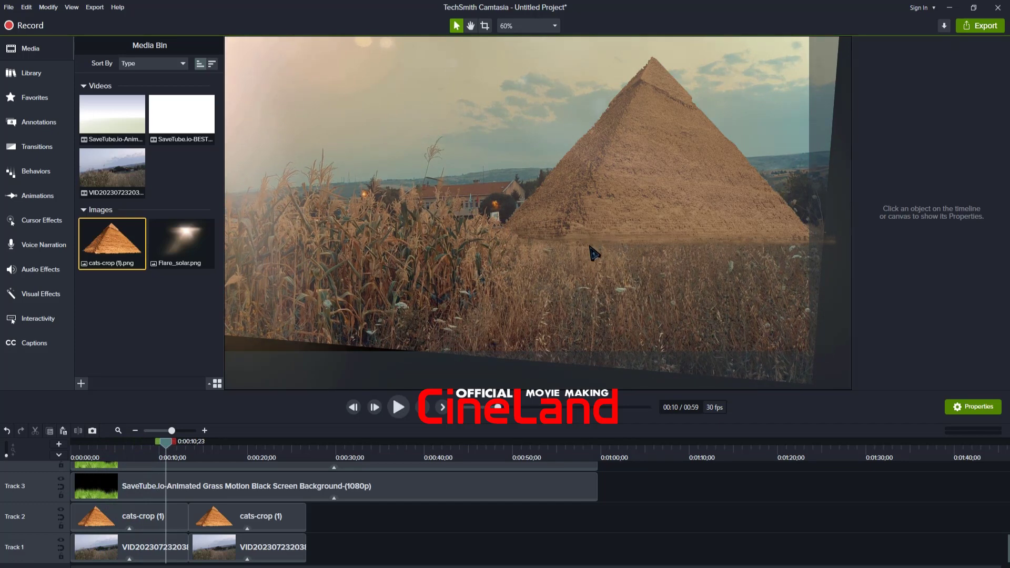
left_click_drag(165, 479, 8, 476)
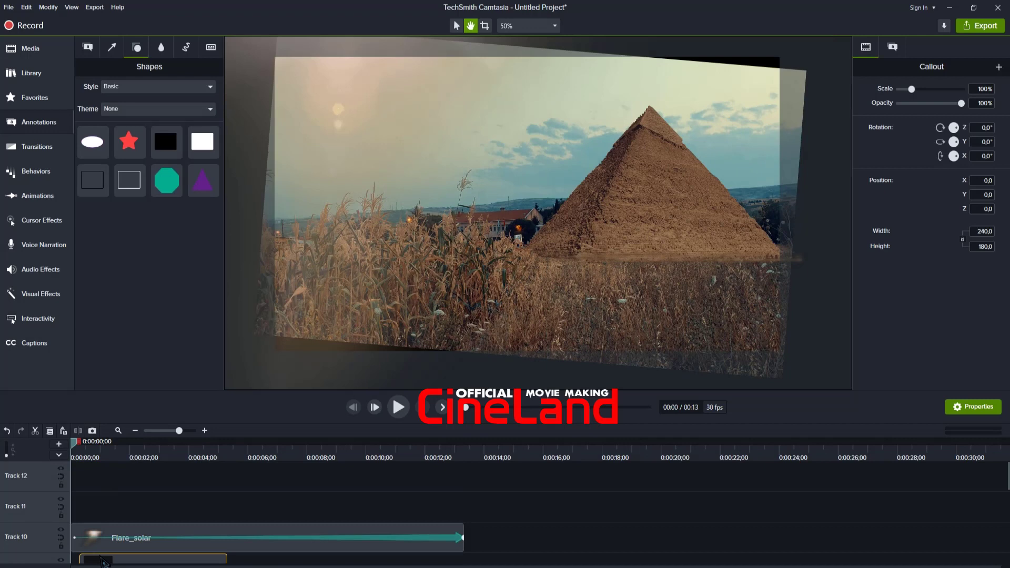
Add a black rectangle 1920 by 117 along the frame's upper edge at Y 481.7 and duplicate it along the lower edge at Y -481.7
left_click_drag(165, 141, 780, 88)
left_click(456, 25)
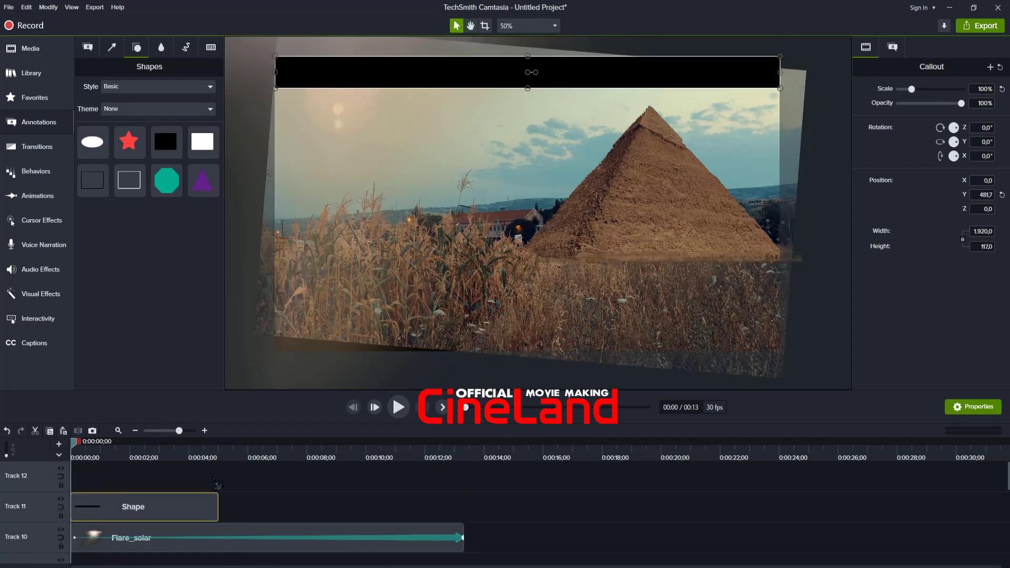
key("ctrl+c")
key("ctrl+v")
left_click_drag(551, 72, 550, 334)
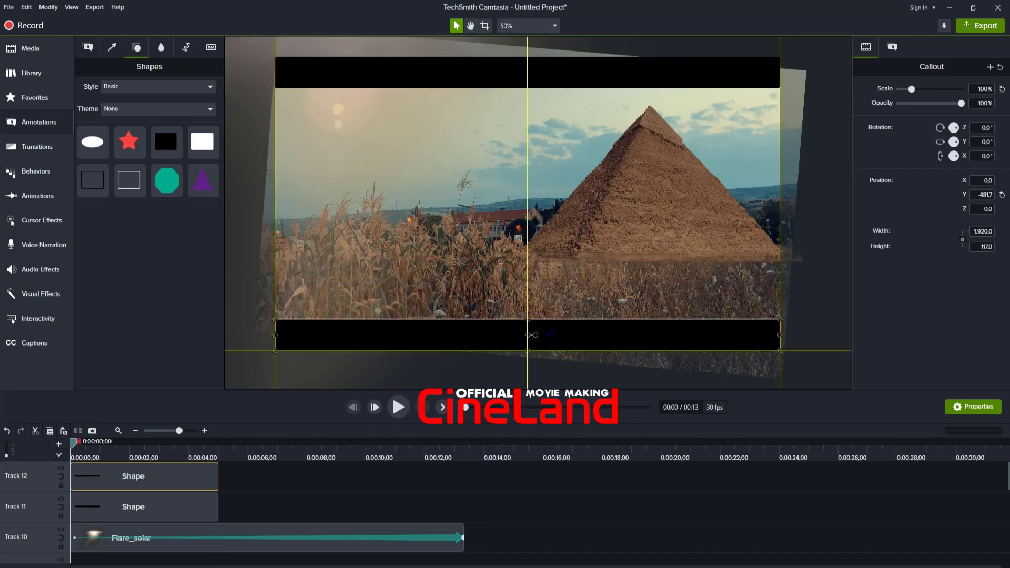
Enlarge the lower black bar so it extends past both sides of the frame
left_click_drag(275, 334, 254, 335)
left_click(785, 335)
left_click(776, 335)
left_click_drag(780, 335, 802, 335)
Enlarge the upper black bar to 2636 by 161 at X 28.3, Y 503.4, extending past the frame's edges
left_click(527, 72)
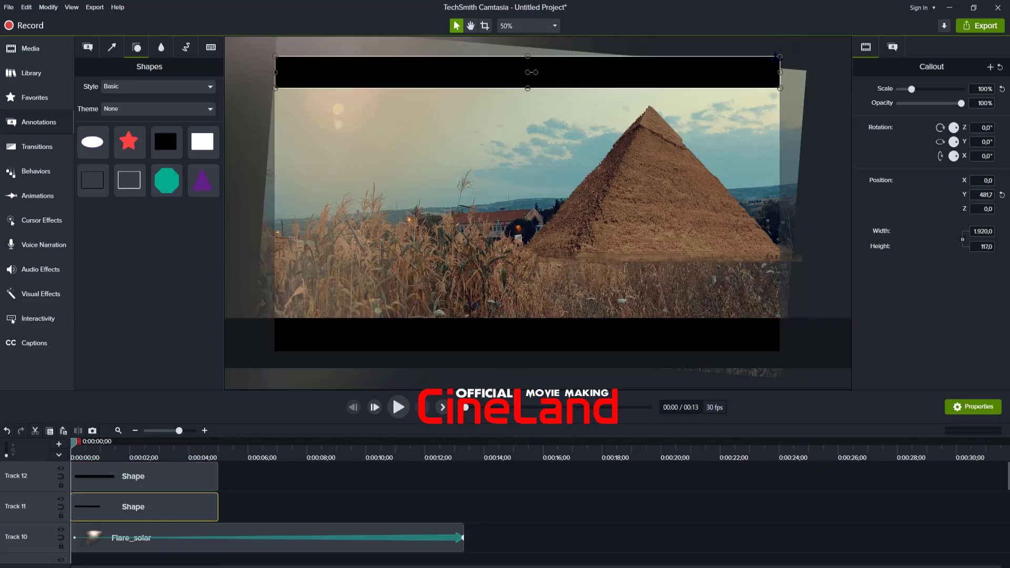
left_click_drag(779, 56, 783, 53)
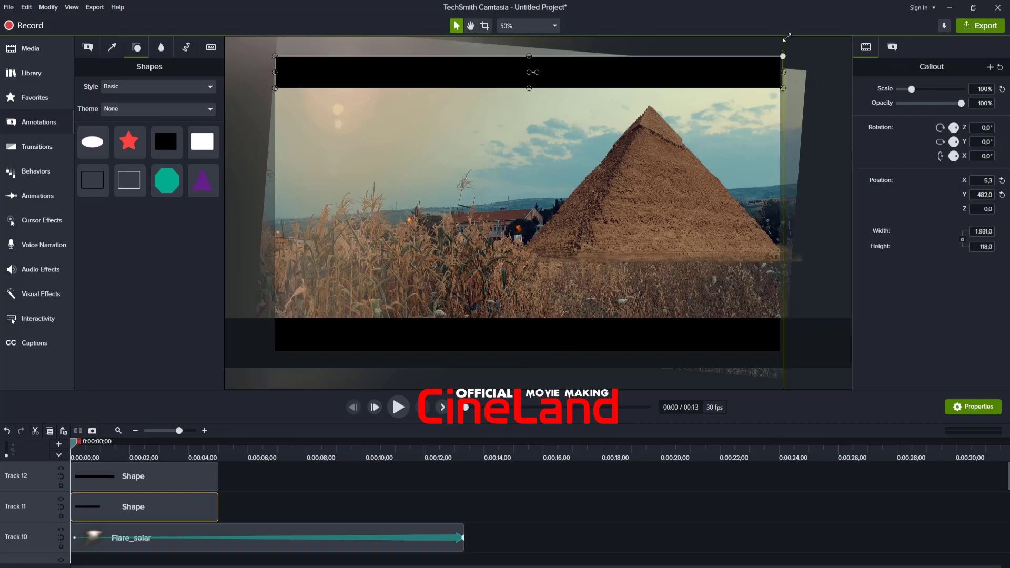
left_click_drag(535, 55, 535, 44)
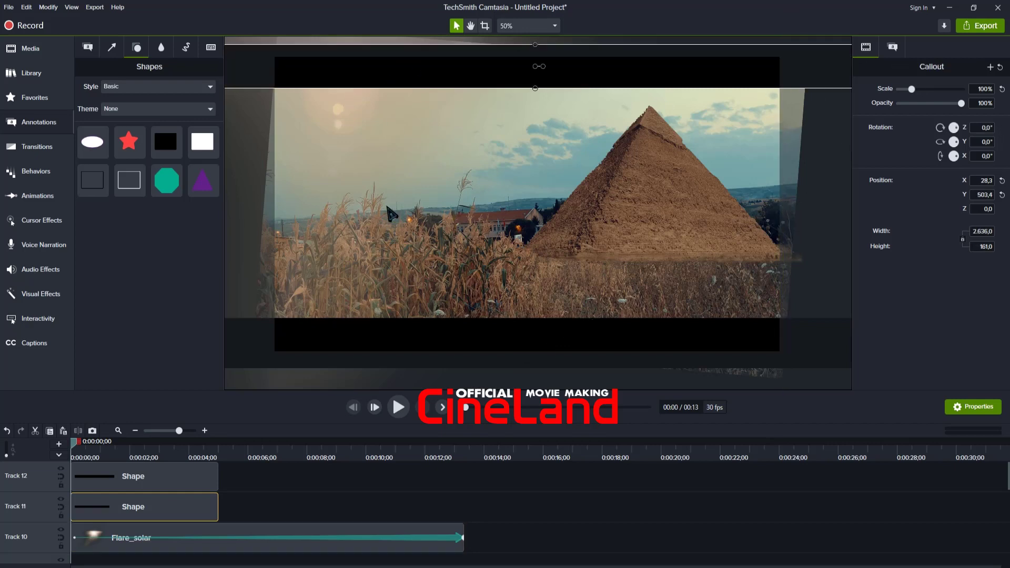